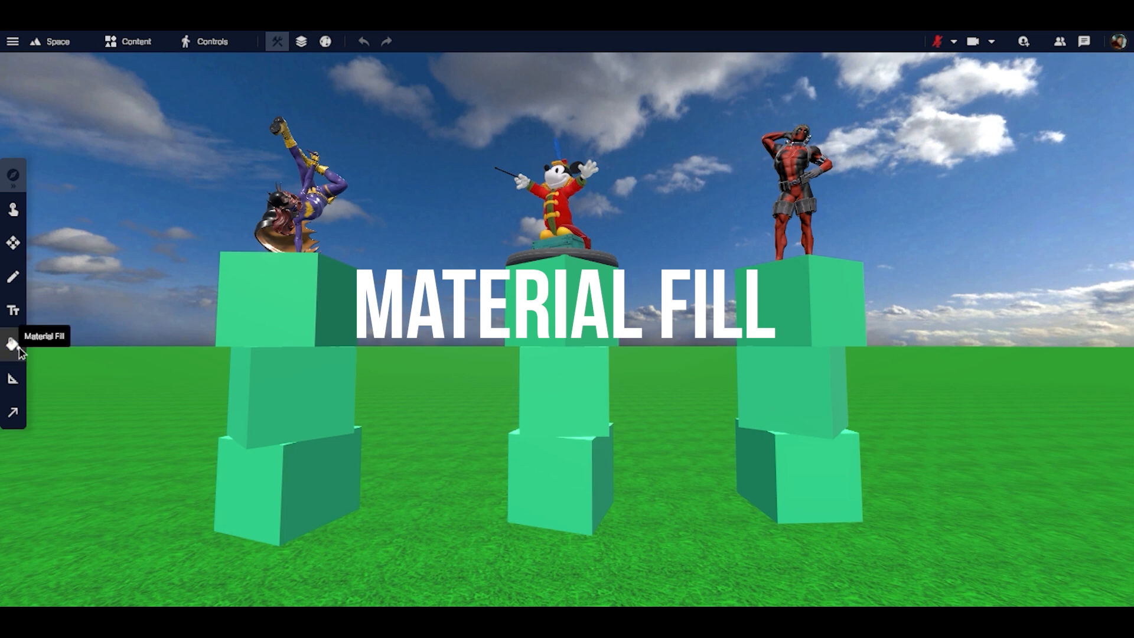
# Fill the top cube beneath the purple-suited figure with the library's Bricks material, using Material Fill with Apply As Copy enabled
pyautogui.click(18, 348)
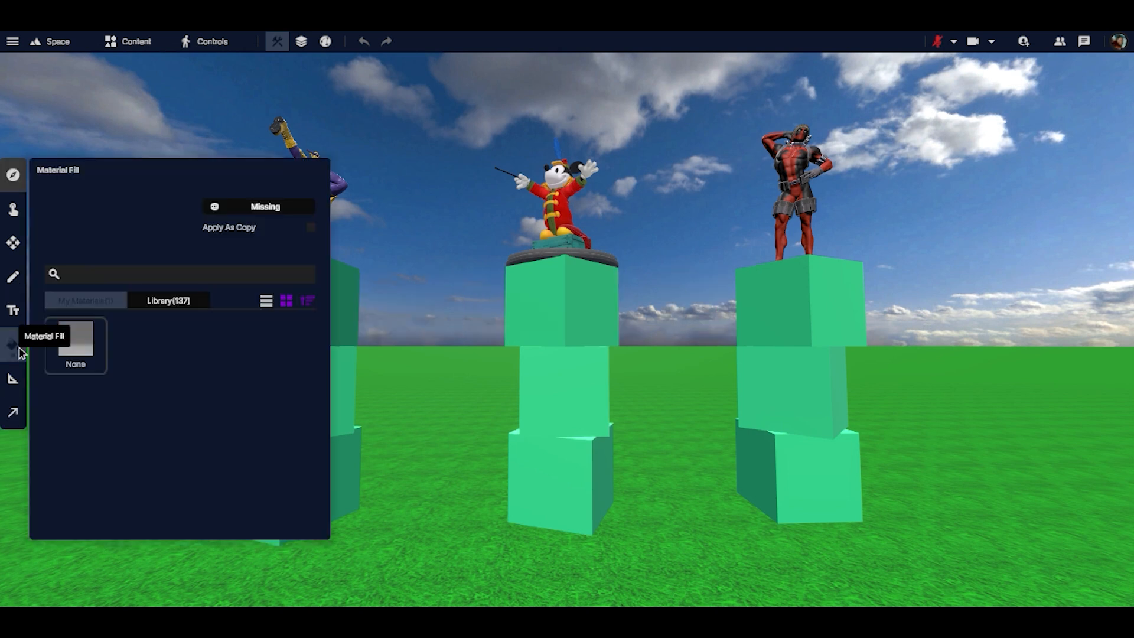
pyautogui.click(21, 353)
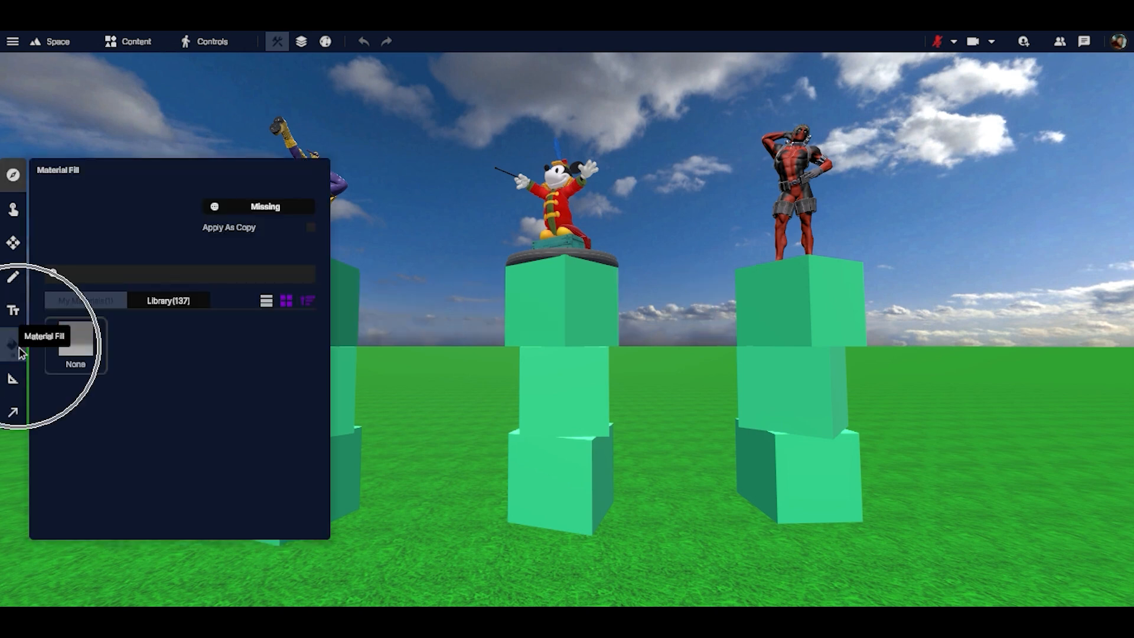
pyautogui.click(205, 304)
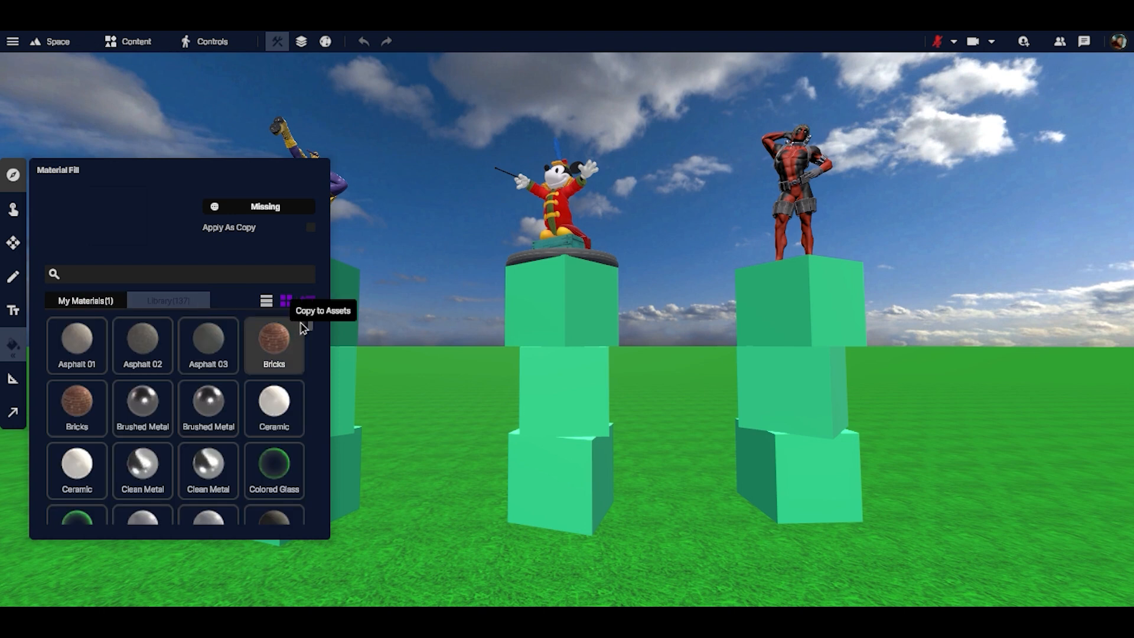
pyautogui.moveTo(311, 319)
pyautogui.mouseDown()
pyautogui.moveTo(315, 494)
pyautogui.moveTo(312, 322)
pyautogui.mouseUp()
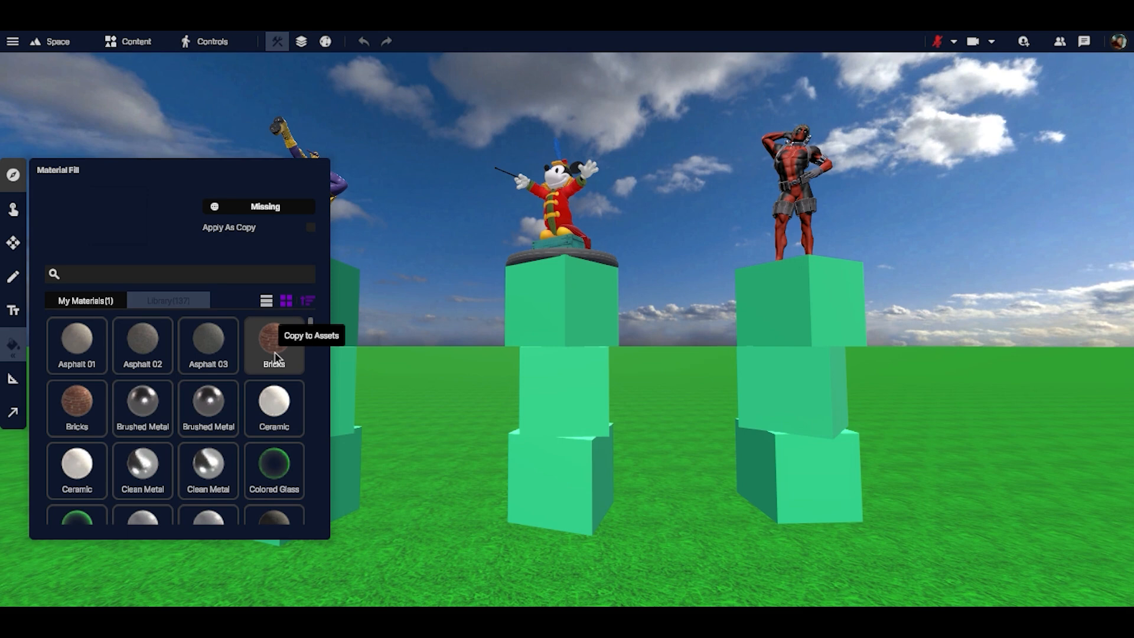
pyautogui.click(275, 356)
pyautogui.click(211, 229)
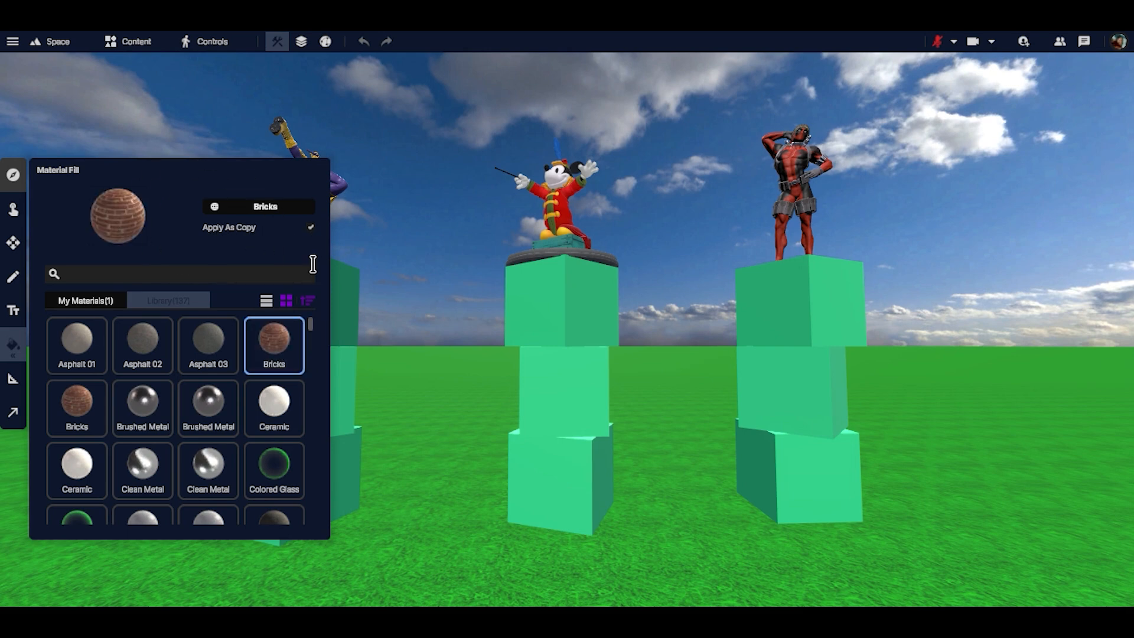
pyautogui.press('a')
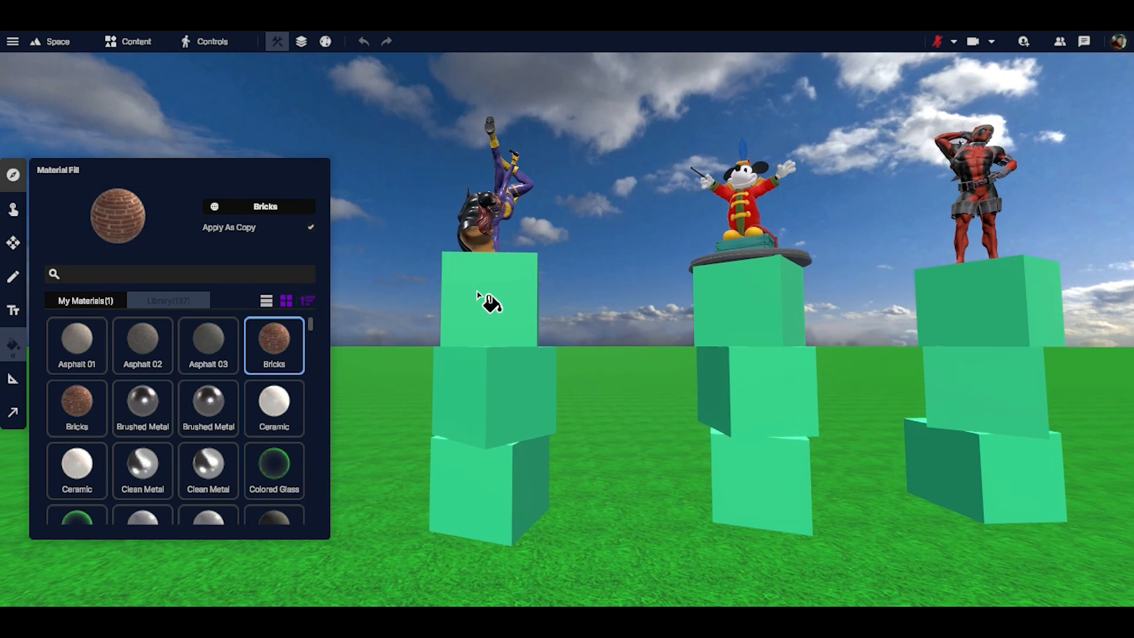
pyautogui.click(477, 292)
# Edit the brick cube's material and rename it MyCustomPain1
pyautogui.rightClick(477, 293)
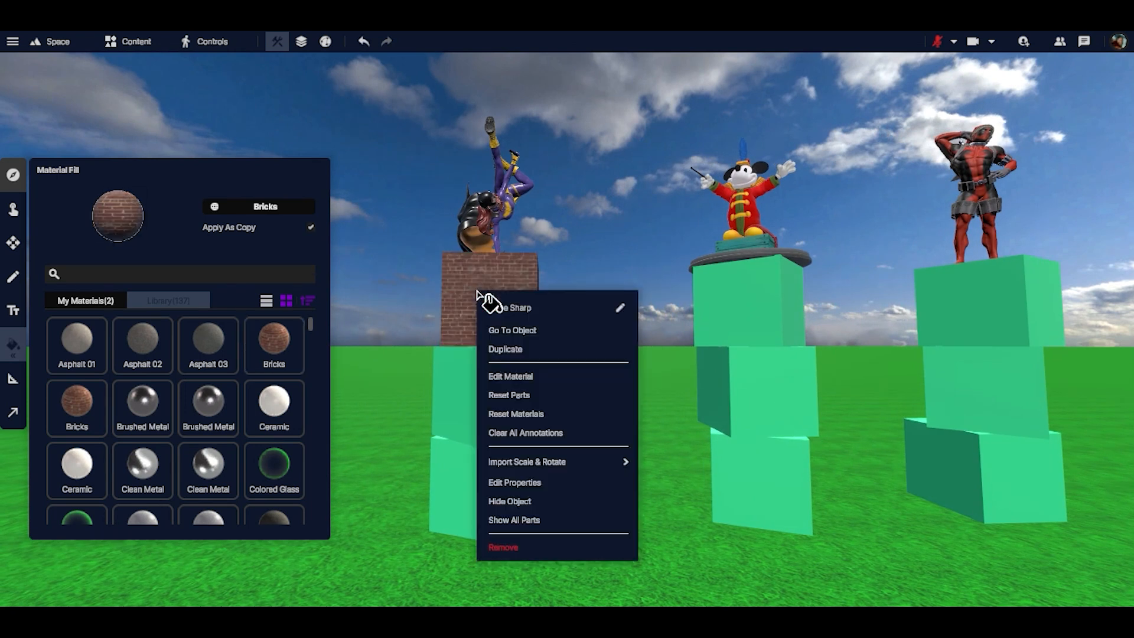
pyautogui.click(512, 376)
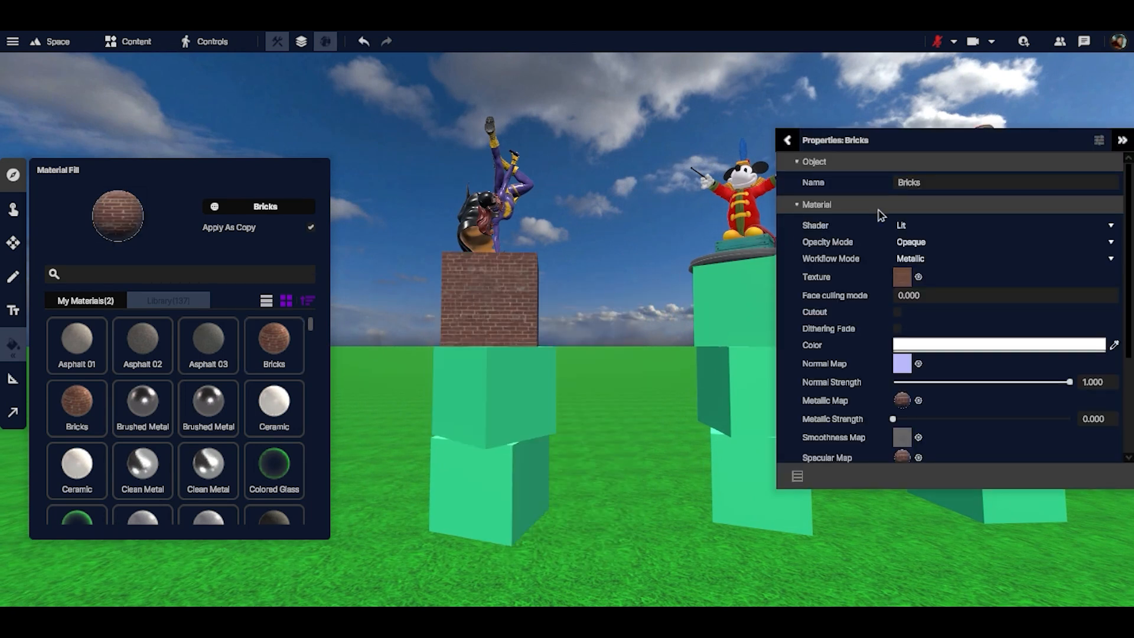
pyautogui.click(897, 185)
pyautogui.write('My')
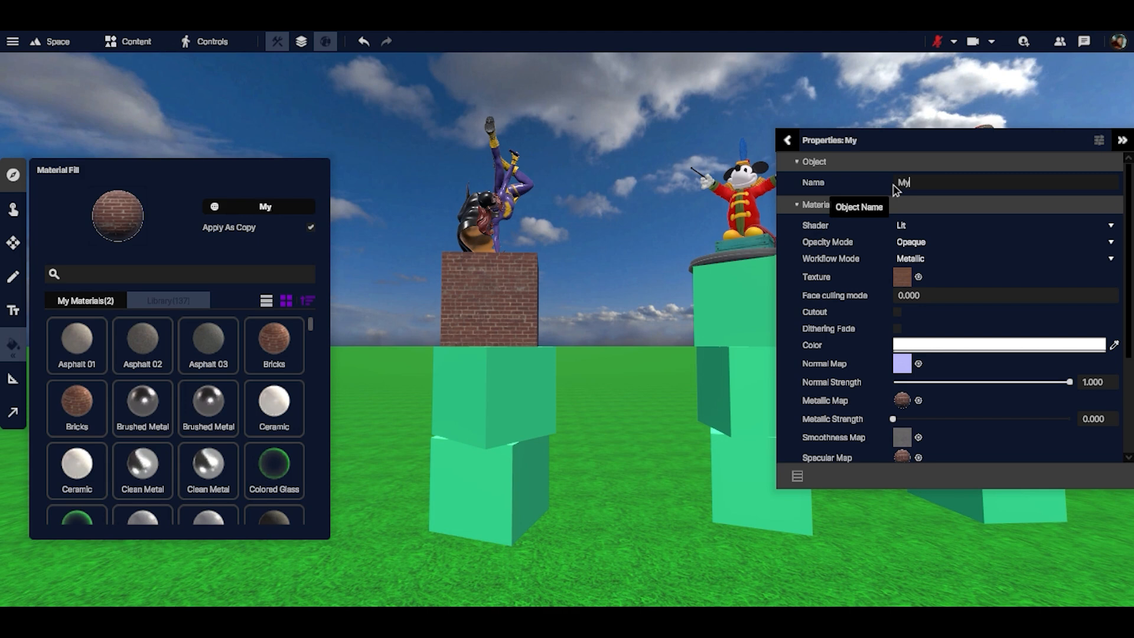
pyautogui.write('CustomPai')
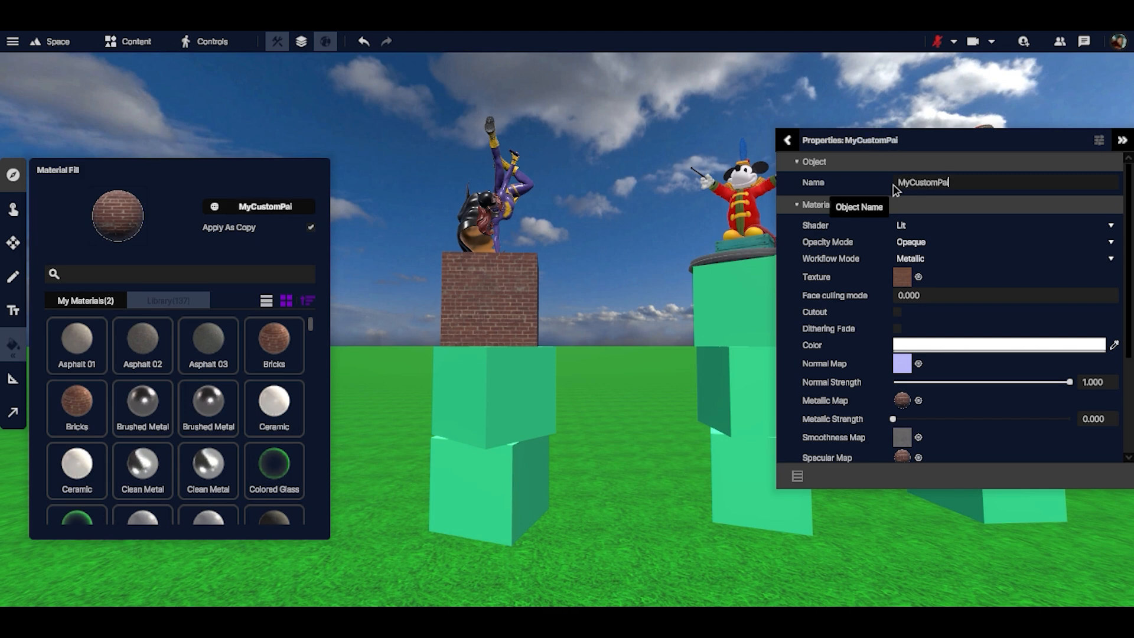
pyautogui.write('n1')
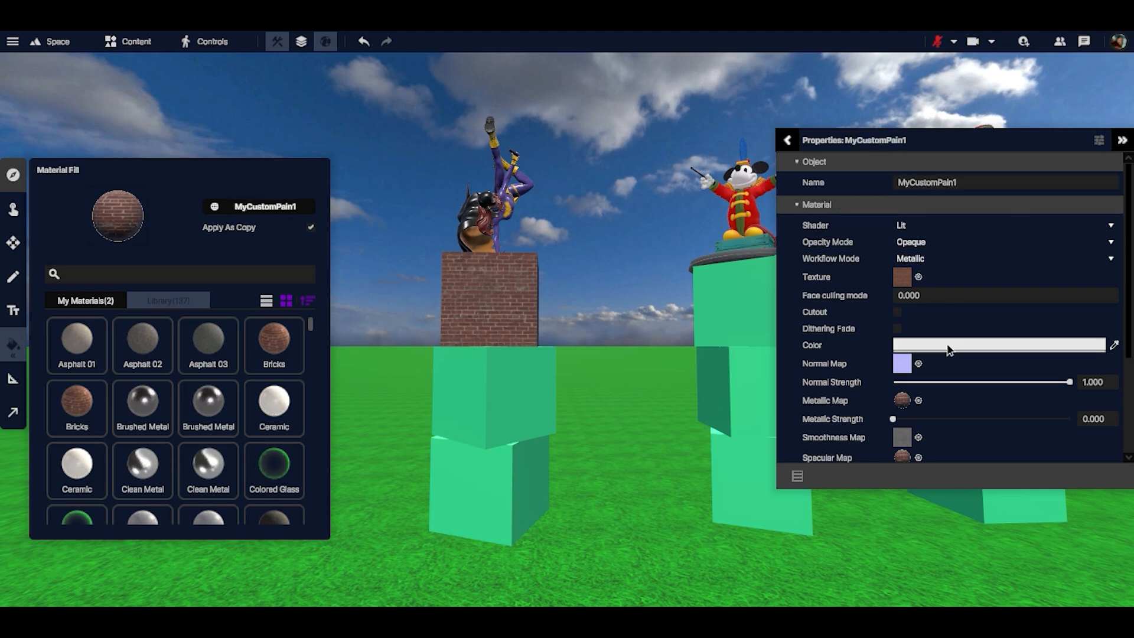
# Change the color of the MyCustomPain1 material to bright blue
pyautogui.click(949, 345)
pyautogui.click(590, 338)
pyautogui.click(662, 211)
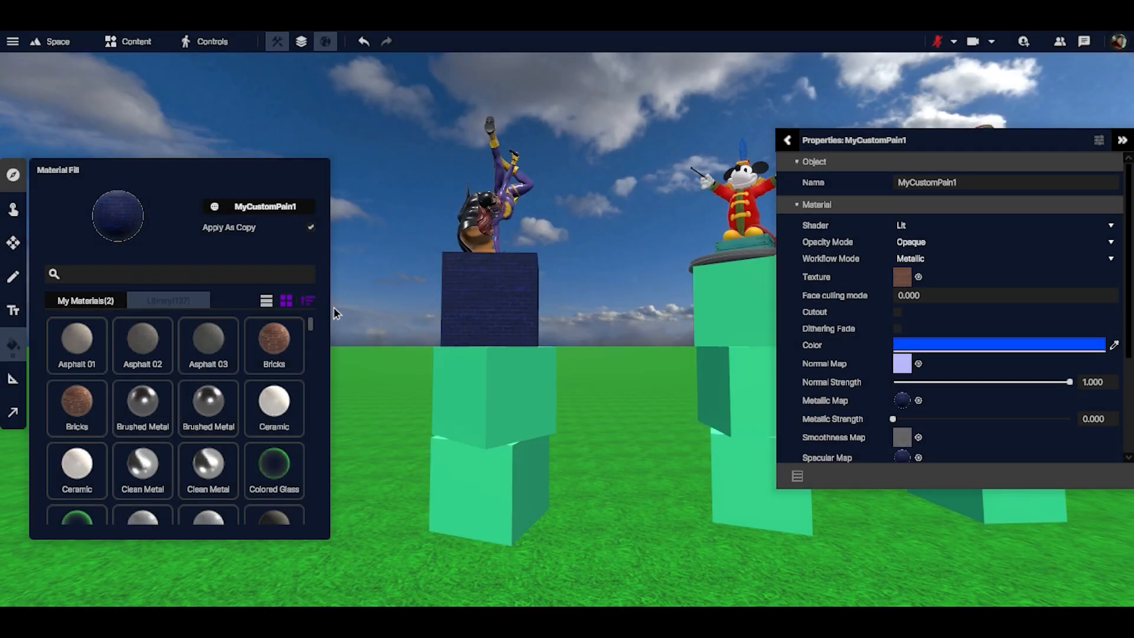
# Search the project's own materials for "brick" and for "my", and select MyCustomPain1 as the fill material
pyautogui.click(102, 301)
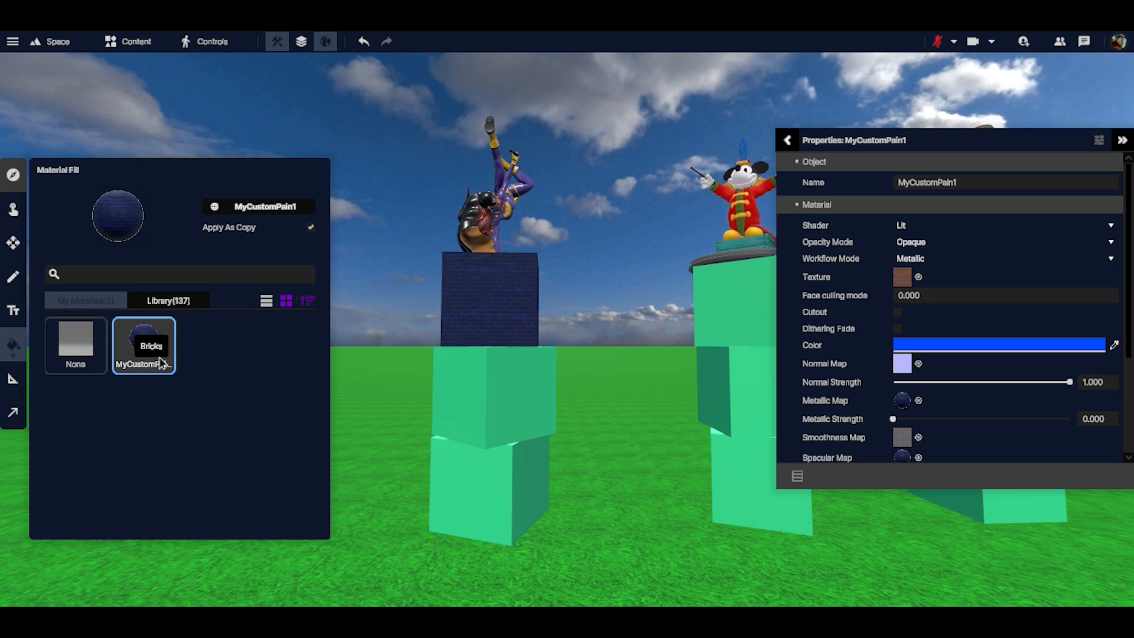
pyautogui.click(119, 273)
pyautogui.write('br')
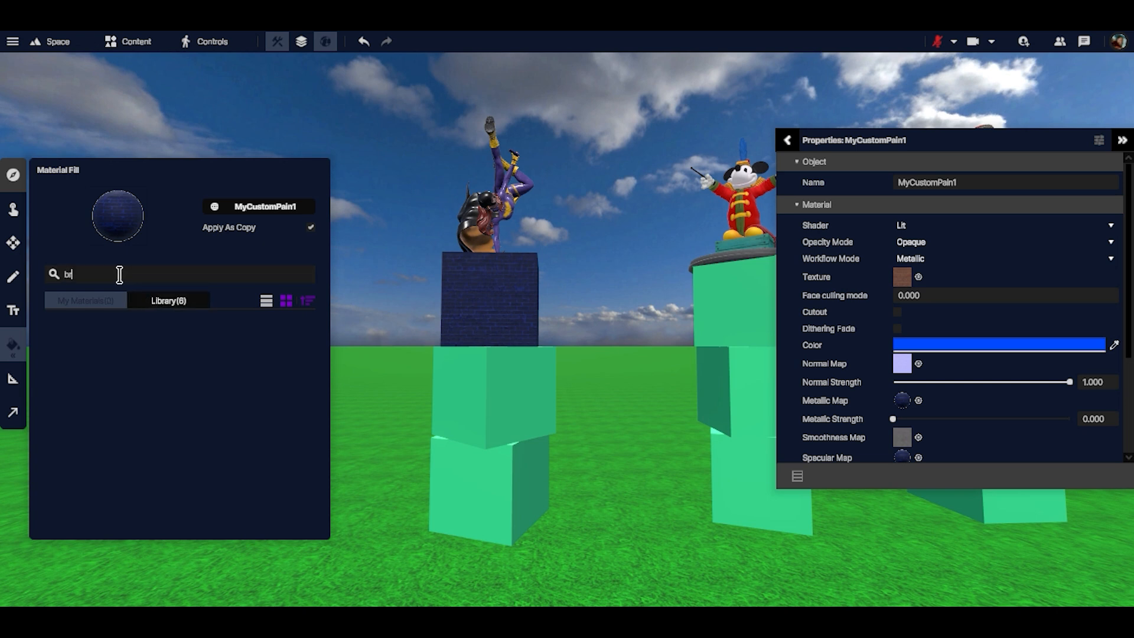
pyautogui.write('ick')
pyautogui.press('BackSpace')
pyautogui.press('BackSpace')
pyautogui.press('BackSpace')
pyautogui.press('BackSpace')
pyautogui.press('BackSpace')
pyautogui.write('my')
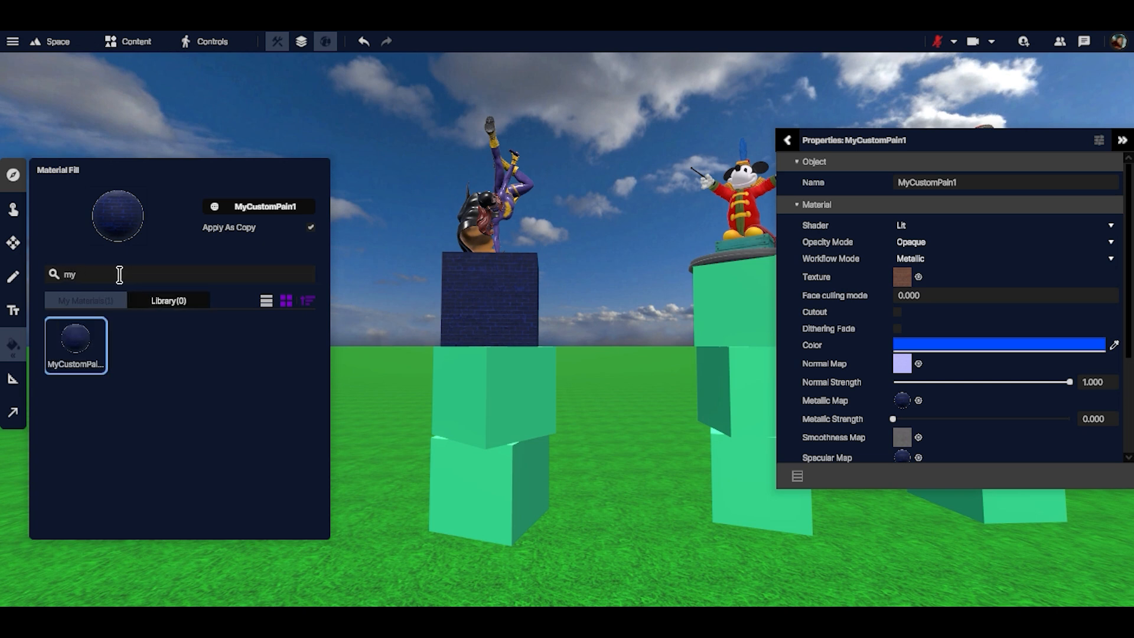
pyautogui.click(62, 354)
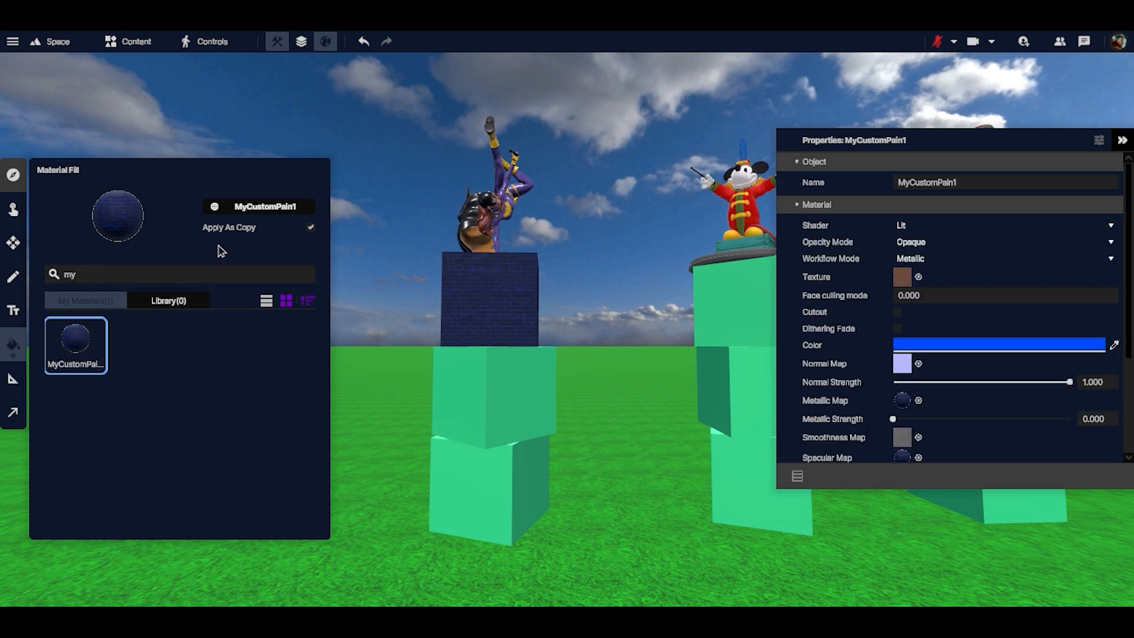
# Disable Apply As Copy and fill the middle and lower cubes of the same tower with MyCustomPain1
pyautogui.click(311, 228)
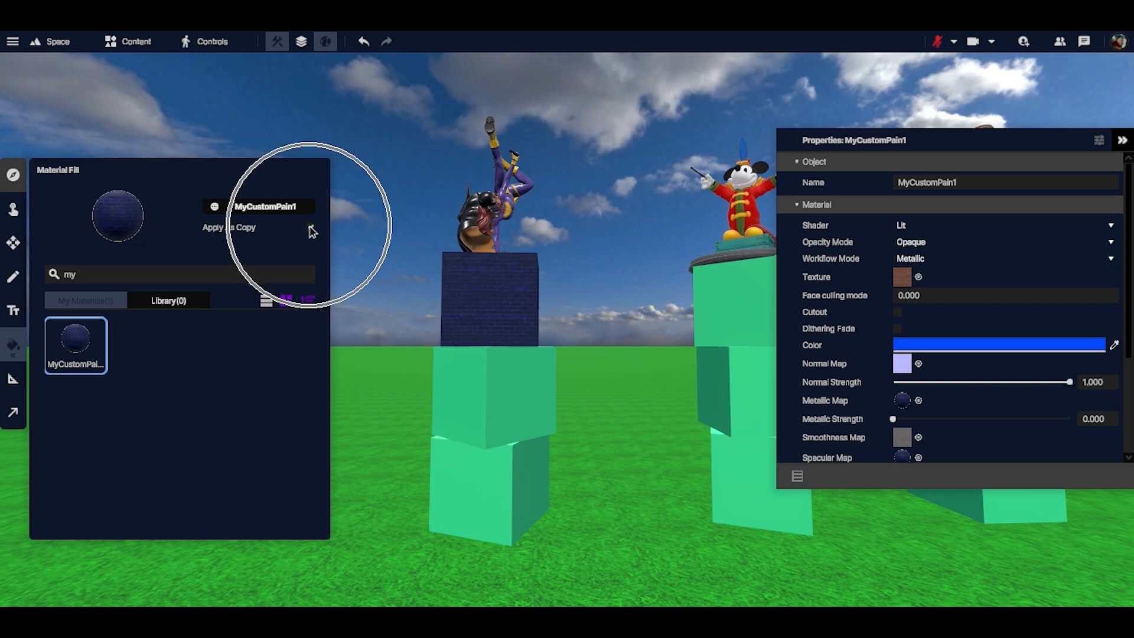
pyautogui.click(438, 387)
pyautogui.click(486, 457)
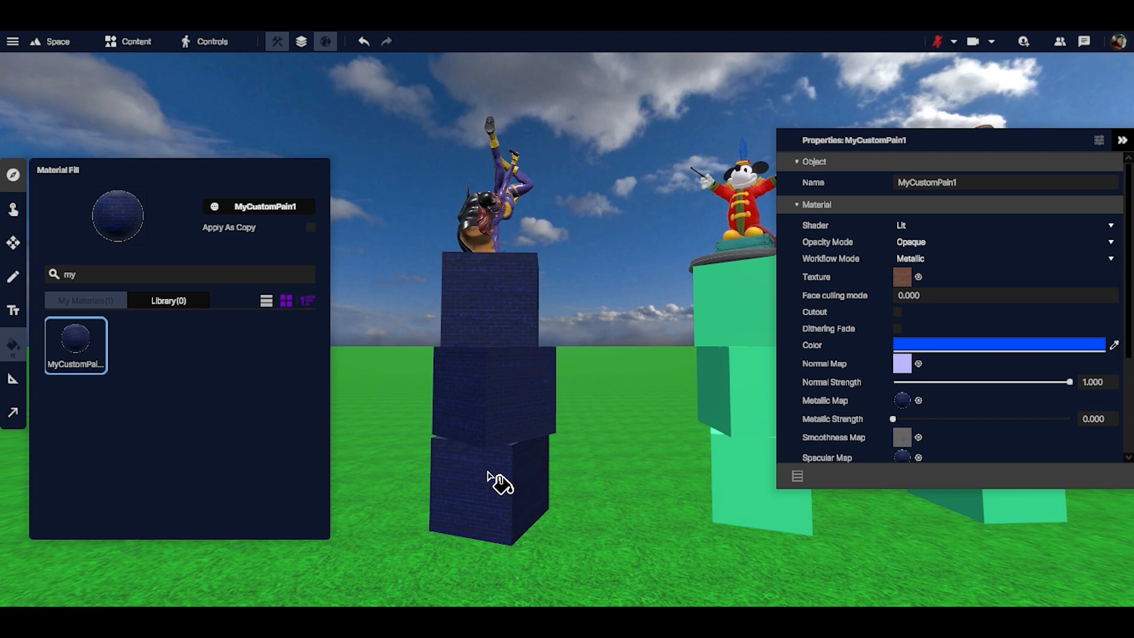
# Try red and green on the shared MyCustomPain1 material and settle on an orange-yellow hue
pyautogui.click(936, 348)
pyautogui.click(664, 338)
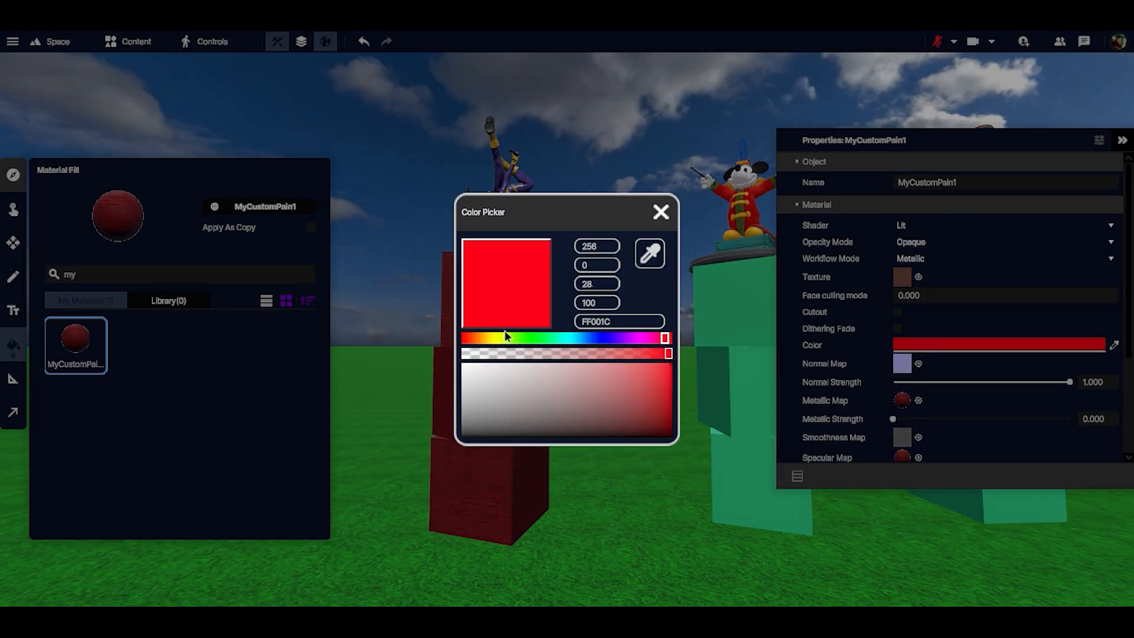
pyautogui.click(546, 338)
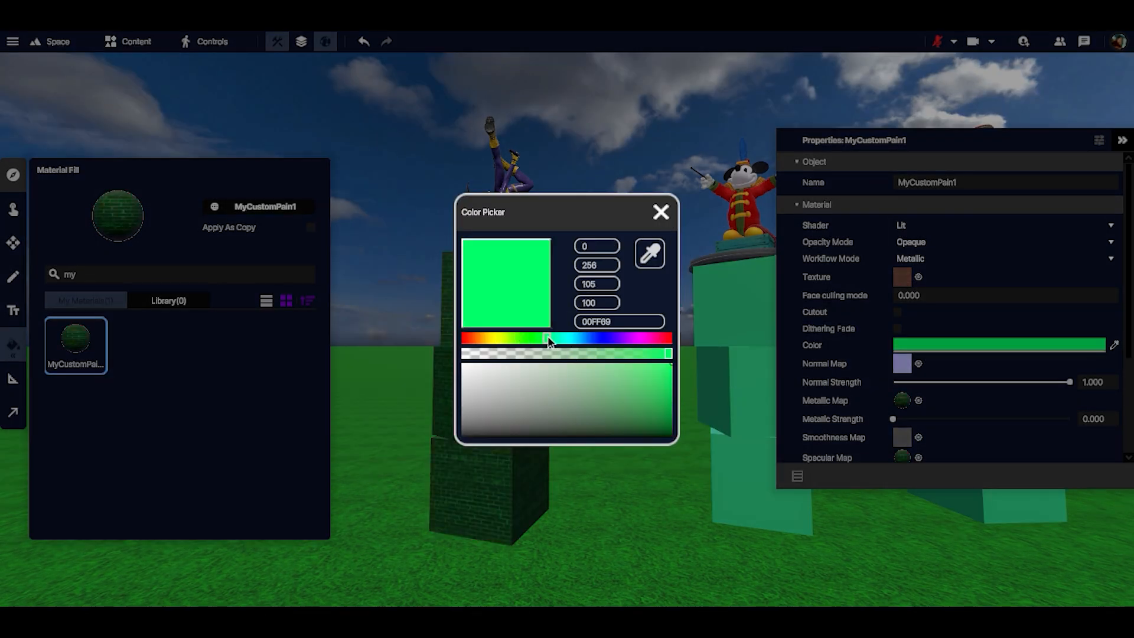
pyautogui.moveTo(466, 338); pyautogui.dragTo(495, 338)
pyautogui.click(661, 211)
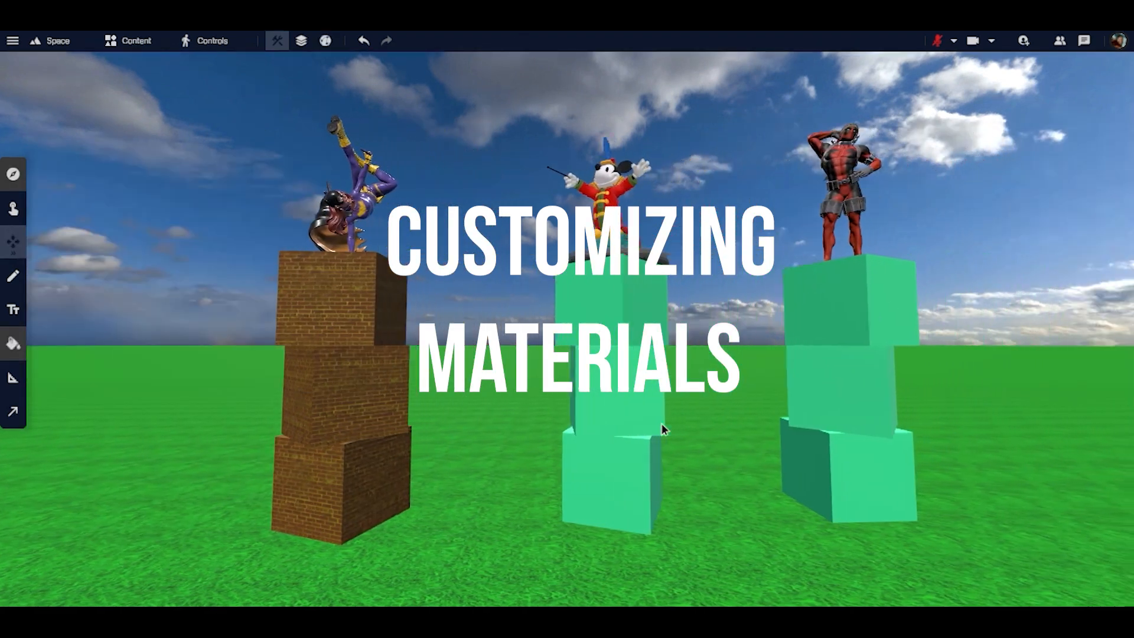
# Open the material properties of the top cube beneath the Mickey figure and show the value-type options for each property
pyautogui.press('d')
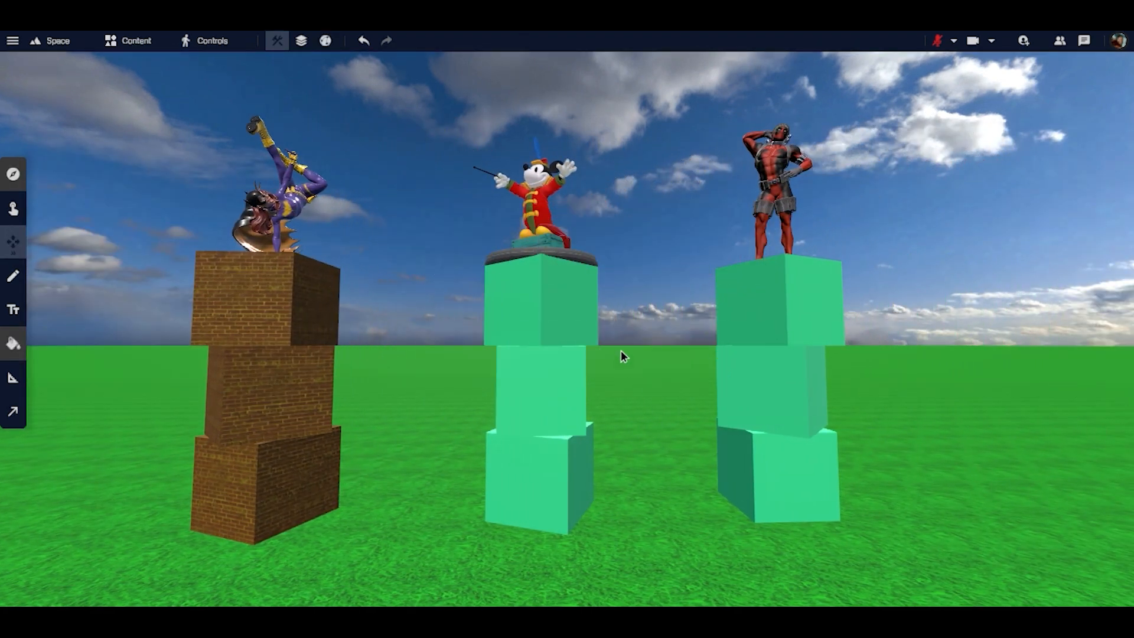
pyautogui.rightClick(566, 280)
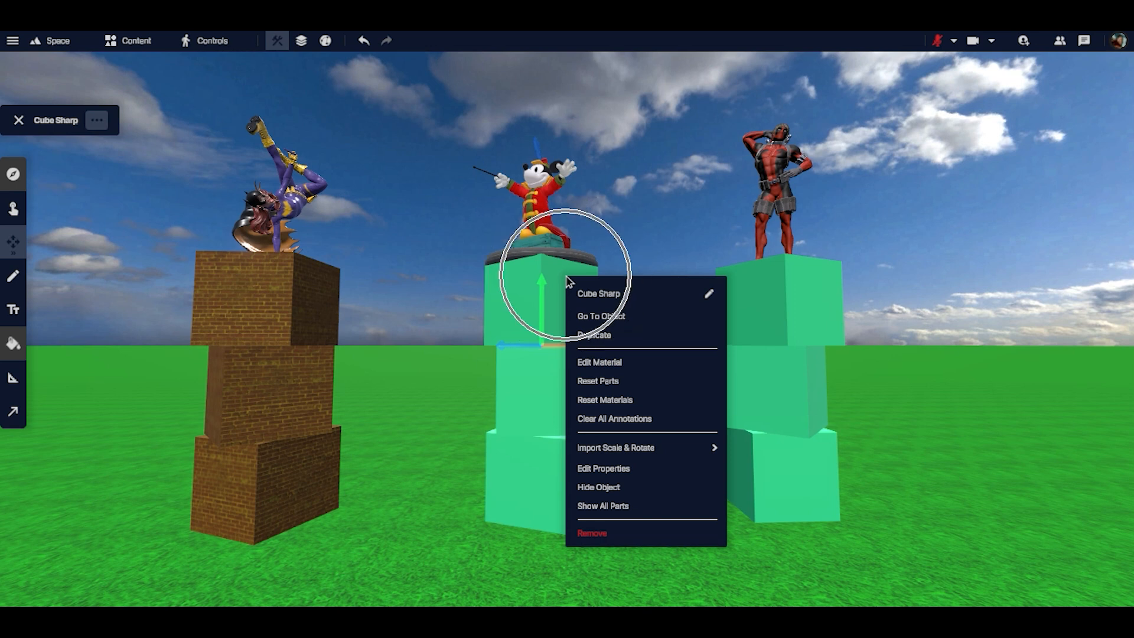
pyautogui.click(599, 365)
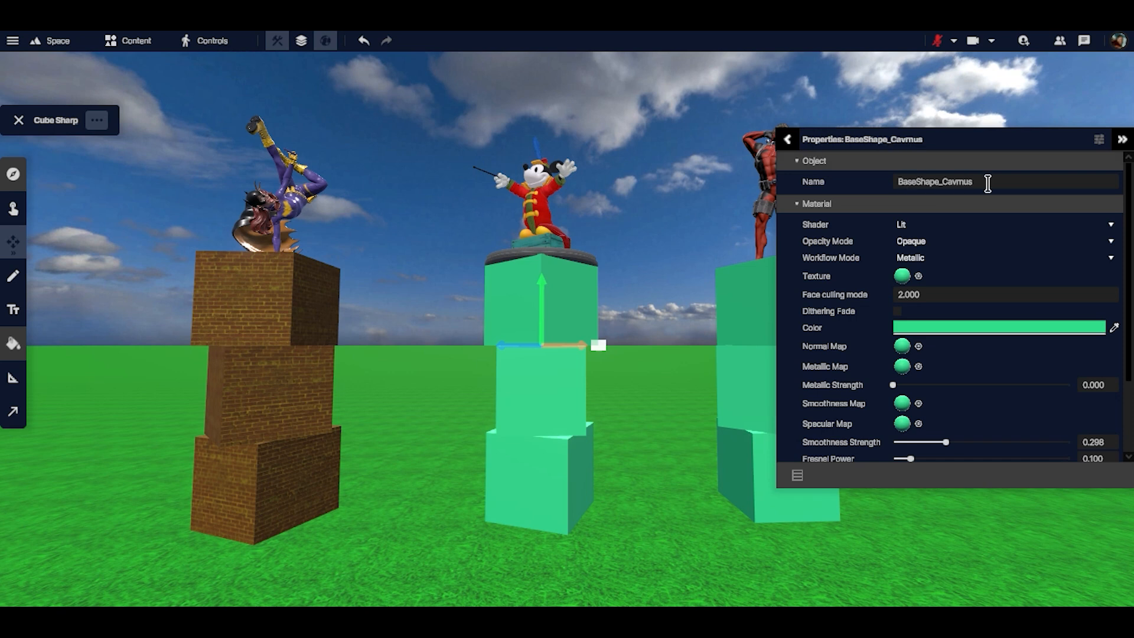
pyautogui.click(1099, 142)
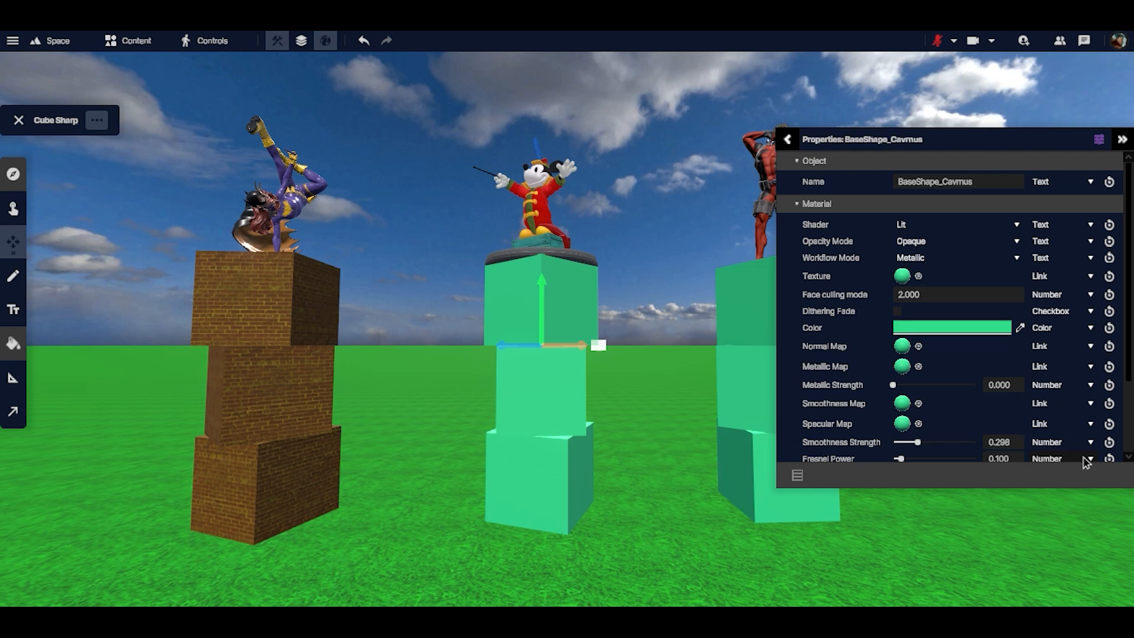
# Collapse the Object and Material property sections and expand both again
pyautogui.click(798, 204)
pyautogui.click(798, 161)
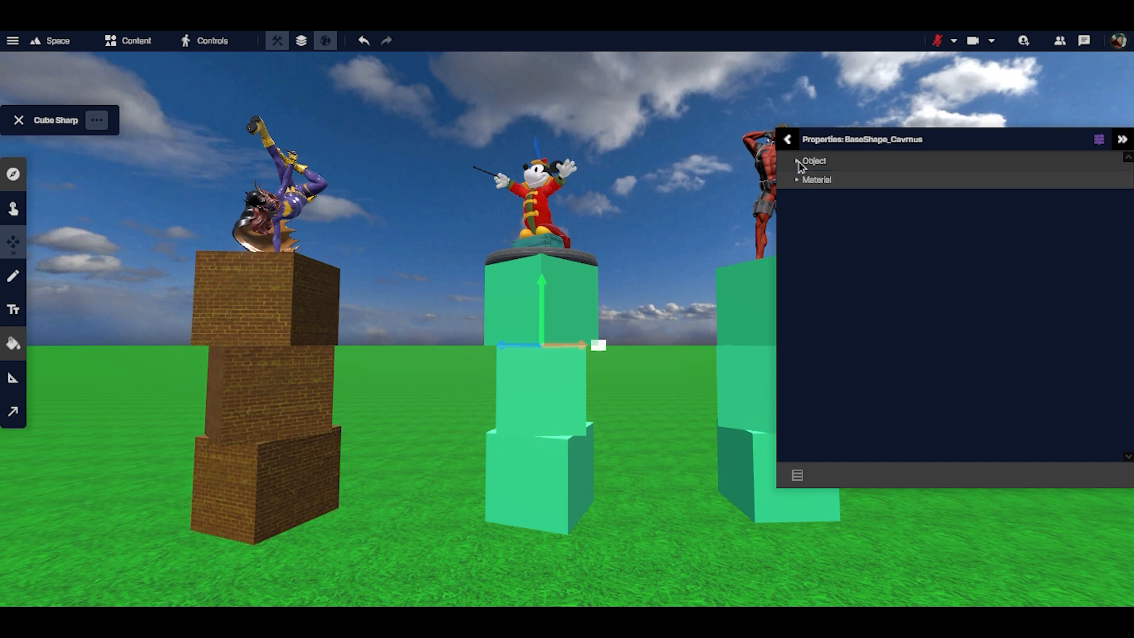
pyautogui.click(799, 162)
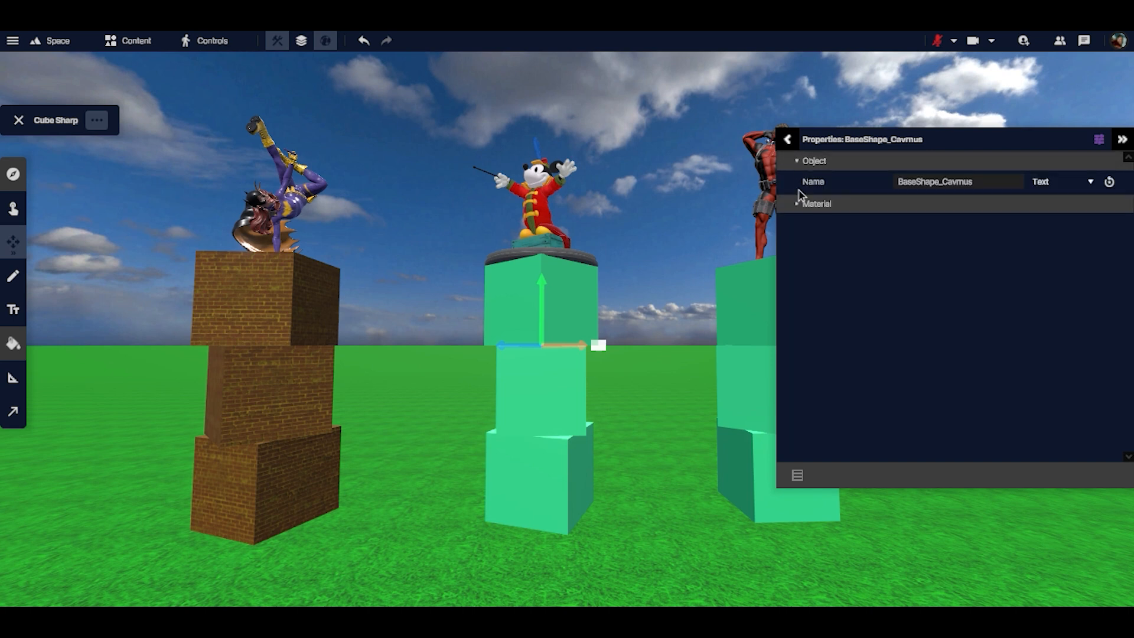
pyautogui.click(798, 206)
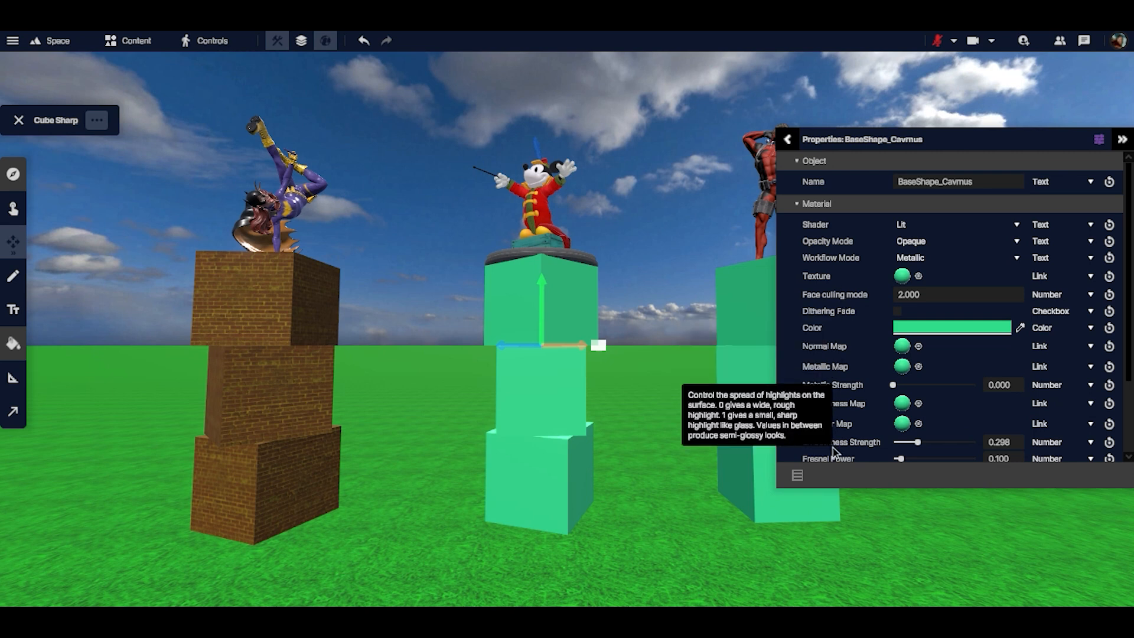
# Try the Unlit, Glass and Particle shaders on the cube's material and return it to Lit
pyautogui.click(935, 227)
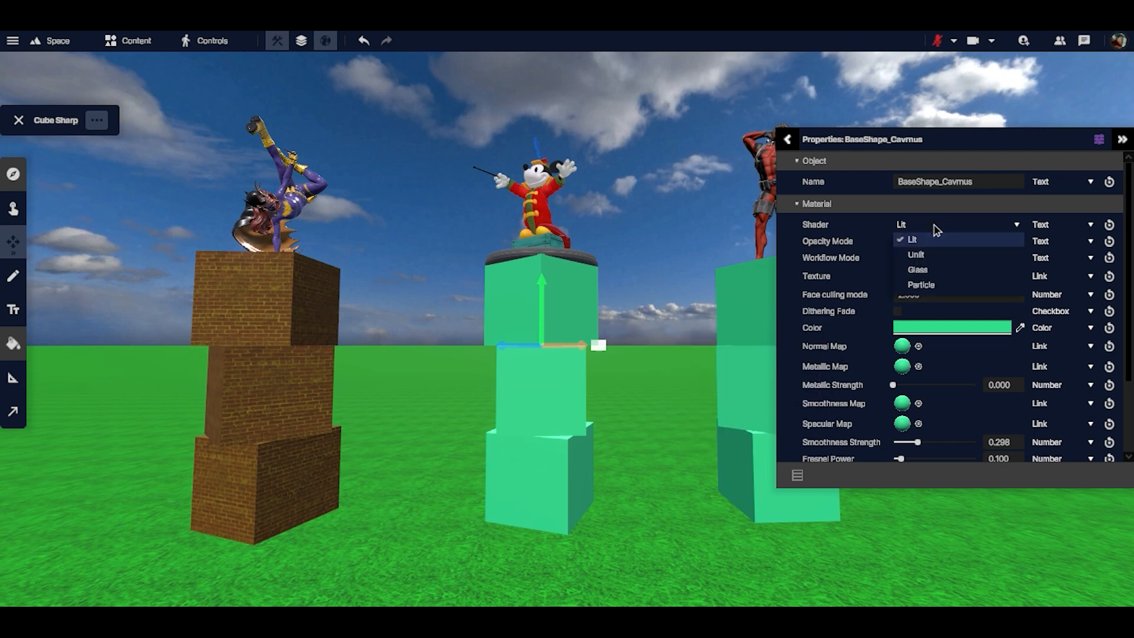
pyautogui.click(918, 254)
pyautogui.click(933, 225)
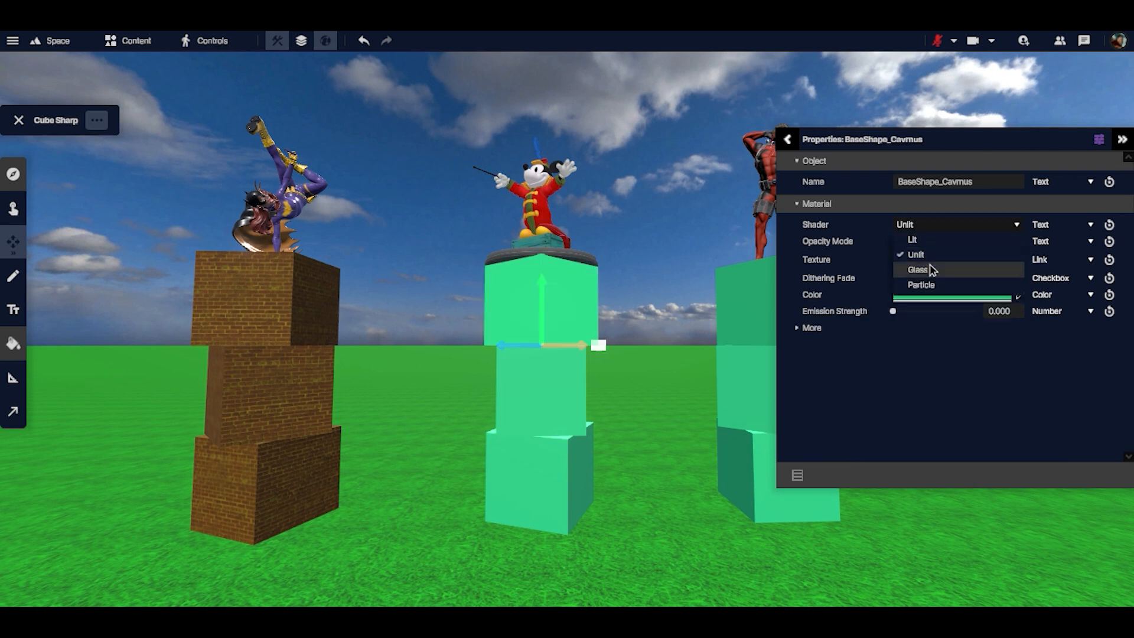
pyautogui.click(930, 270)
pyautogui.click(927, 226)
pyautogui.click(920, 285)
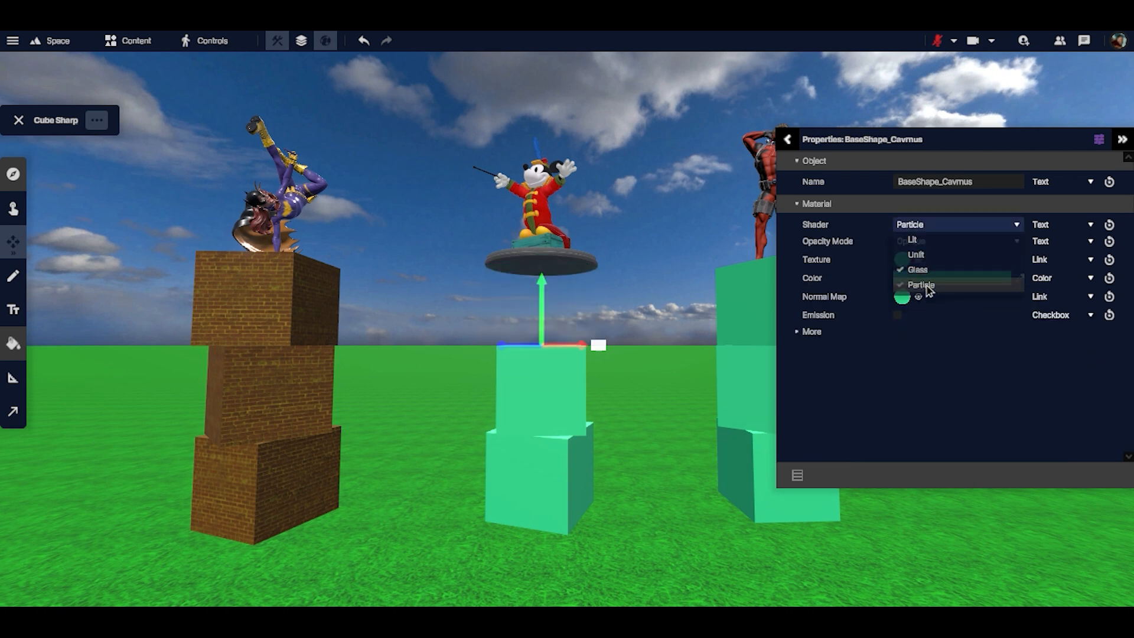
pyautogui.click(928, 229)
pyautogui.click(926, 240)
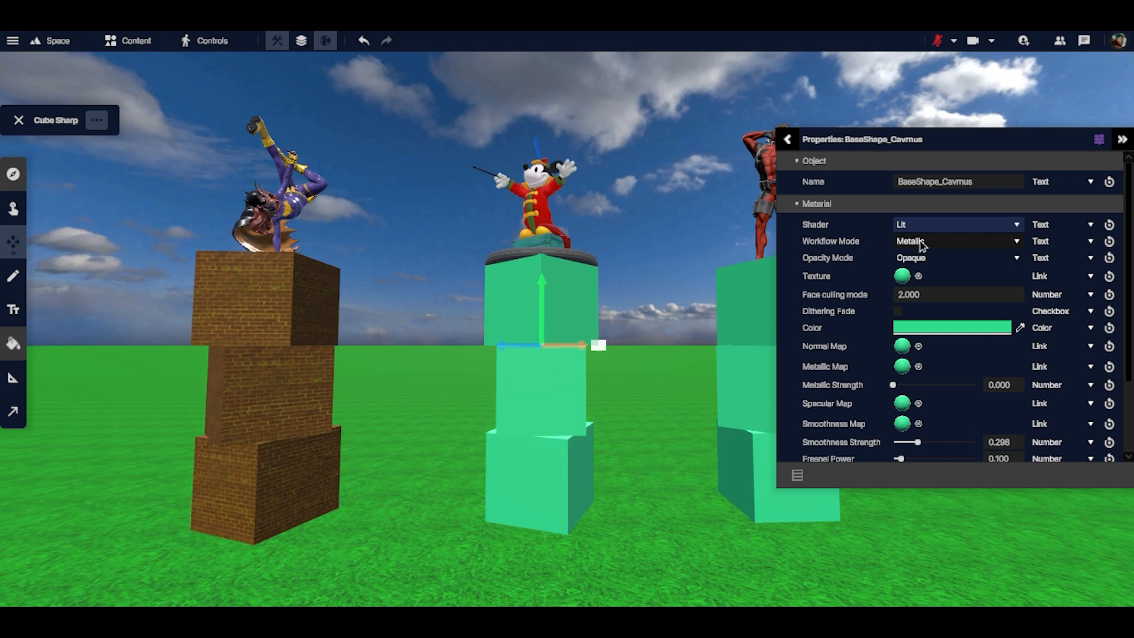
# Choose the Metallic workflow mode for the cube's material and set Metallic Strength to 0.000
pyautogui.click(921, 243)
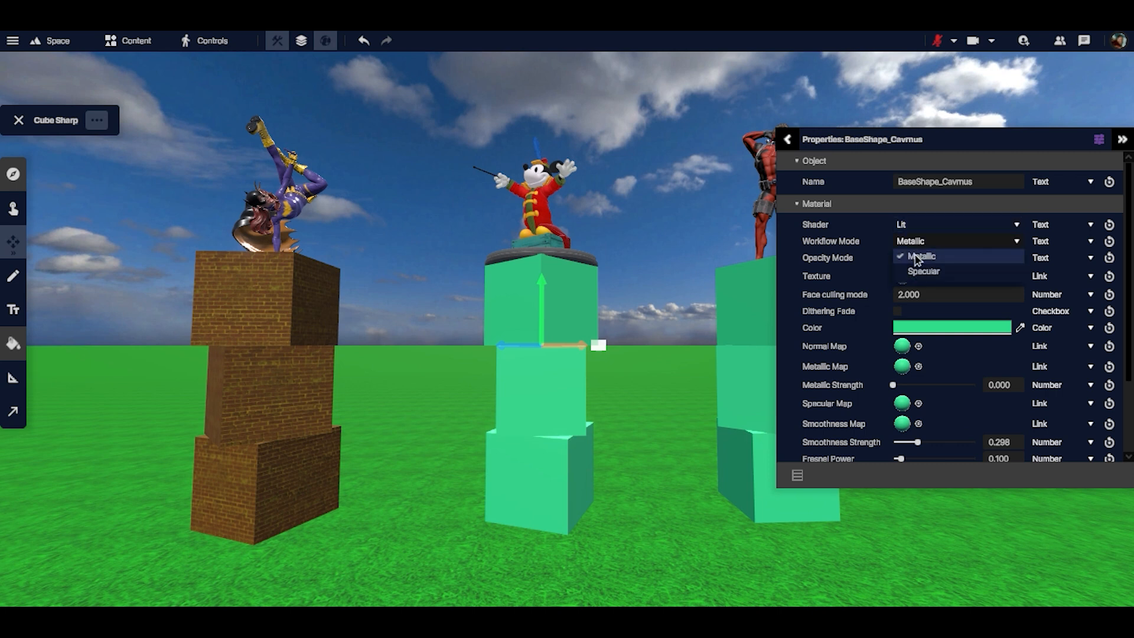
pyautogui.click(920, 256)
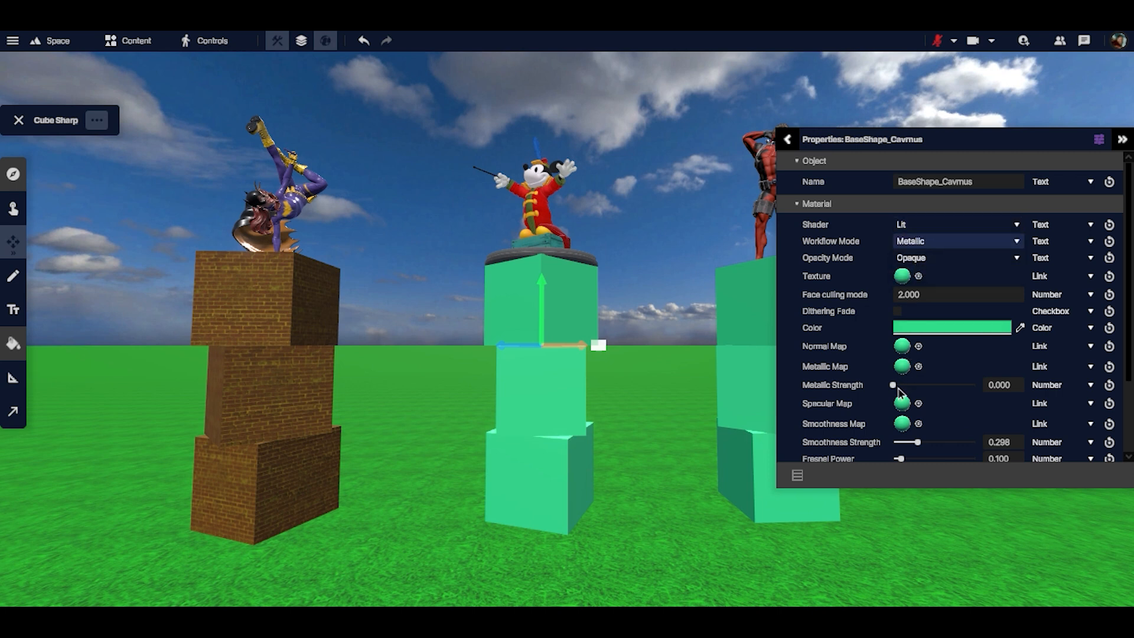
pyautogui.moveTo(894, 385)
pyautogui.mouseDown()
pyautogui.moveTo(975, 385)
pyautogui.moveTo(893, 385)
pyautogui.mouseUp()
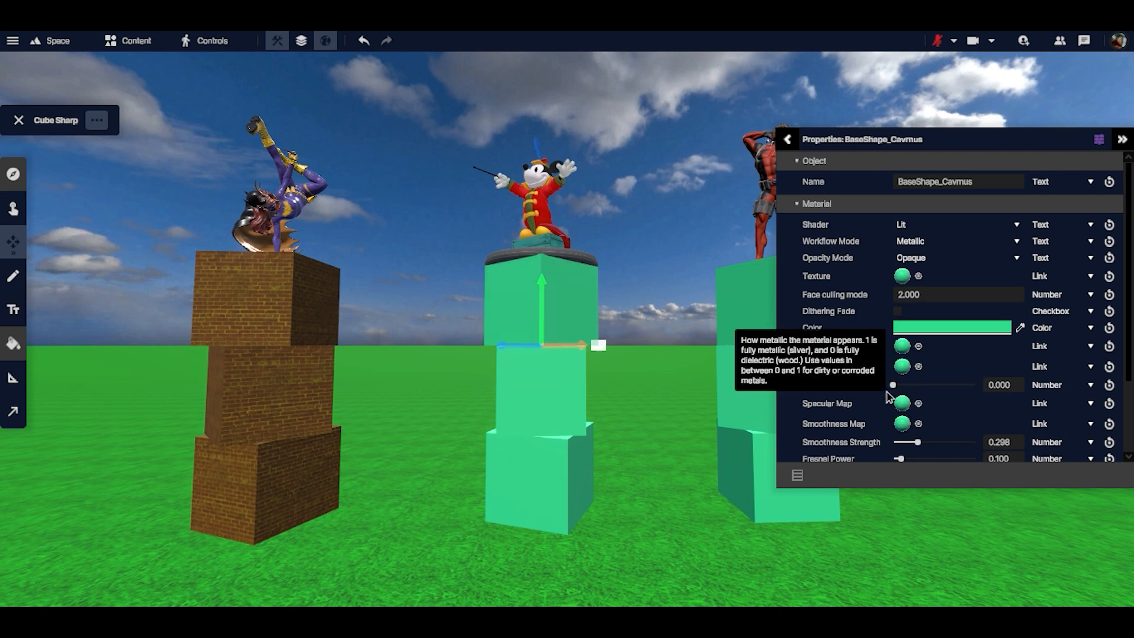
# Try the Specular workflow mode on the top cube's material and set its Opacity Mode to Transparent
pyautogui.click(914, 242)
pyautogui.click(923, 271)
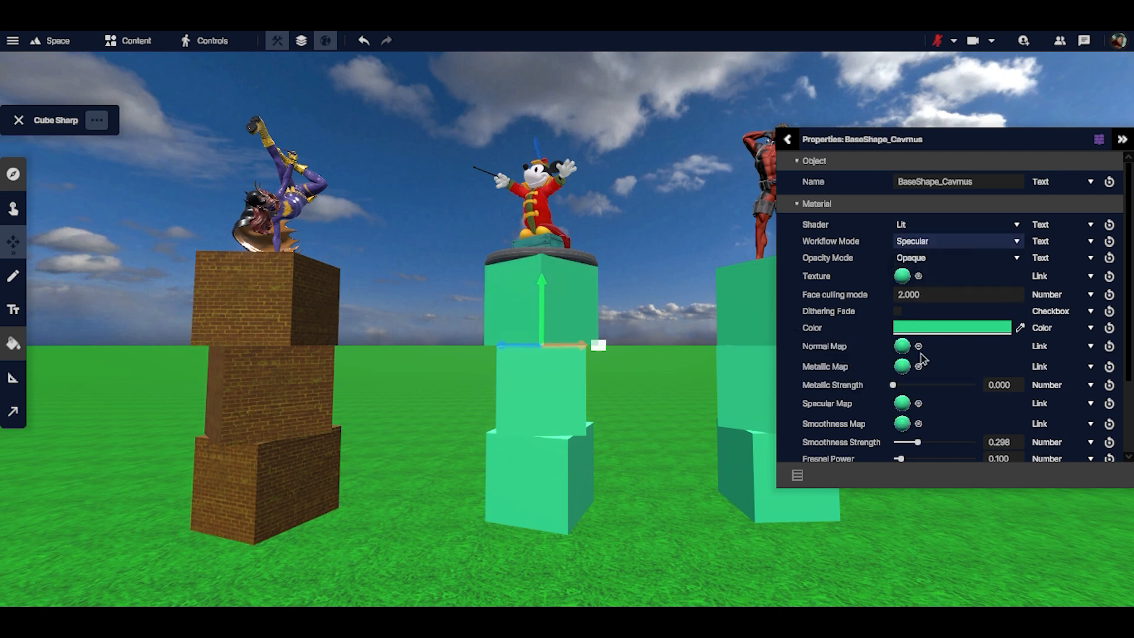
pyautogui.click(917, 258)
pyautogui.click(921, 283)
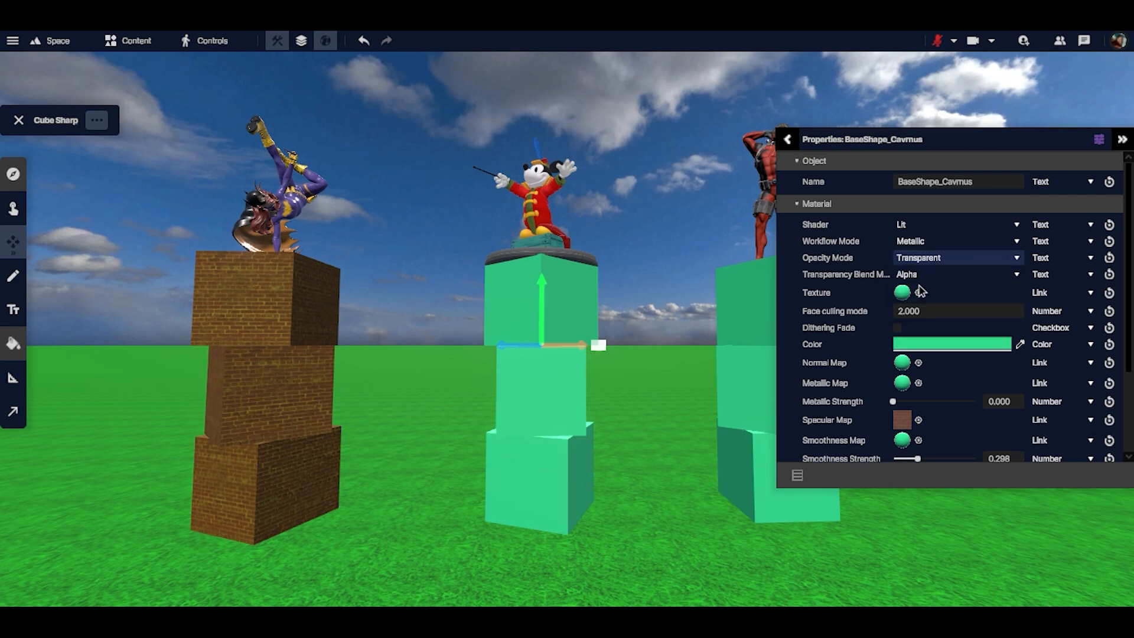
# Try the Additive, Multiply and None transparency blend modes and return the Opacity Mode to Opaque
pyautogui.click(920, 275)
pyautogui.click(922, 319)
pyautogui.click(920, 275)
pyautogui.click(922, 334)
pyautogui.click(920, 275)
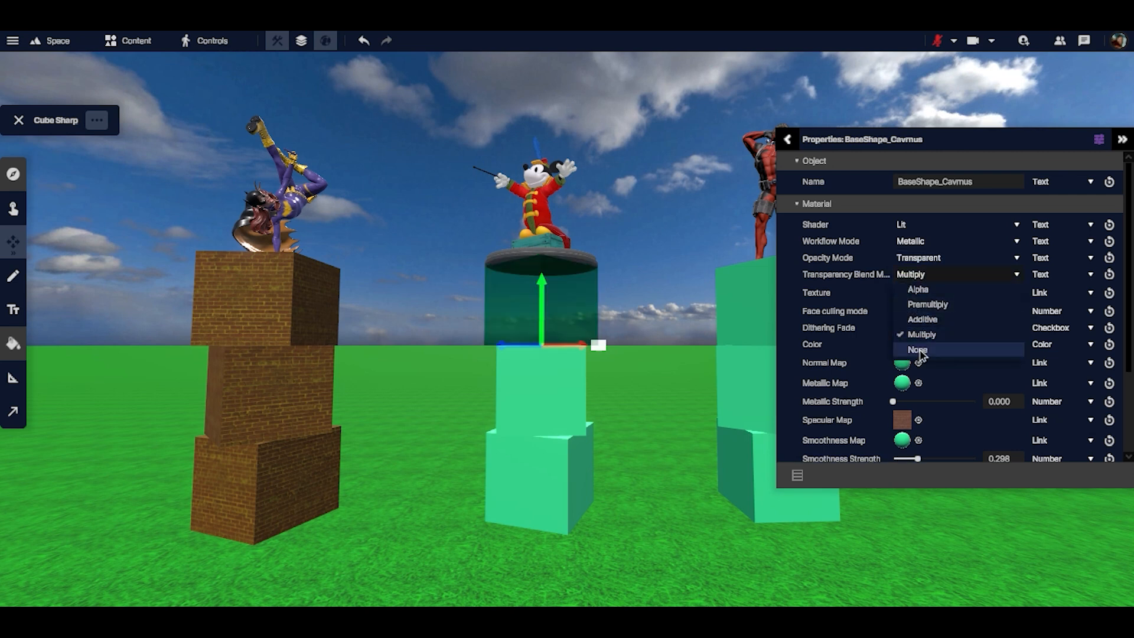
pyautogui.click(918, 349)
pyautogui.click(917, 259)
pyautogui.click(921, 272)
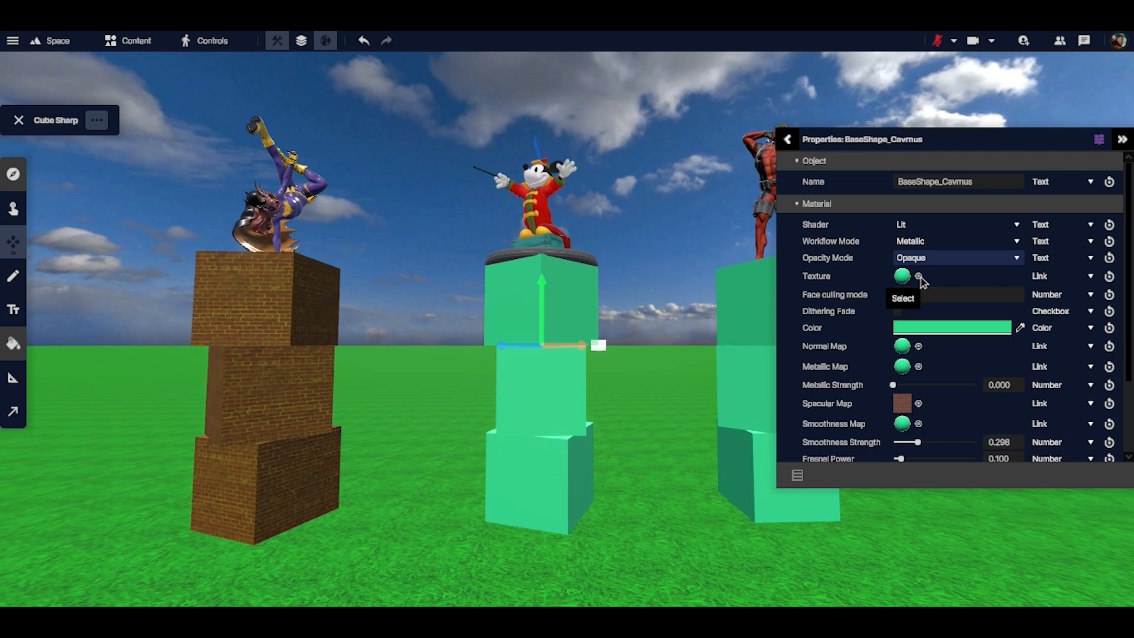
# Assign the Bricks_Bas... asset as the top cube's texture and choose a normal map for its material
pyautogui.click(919, 276)
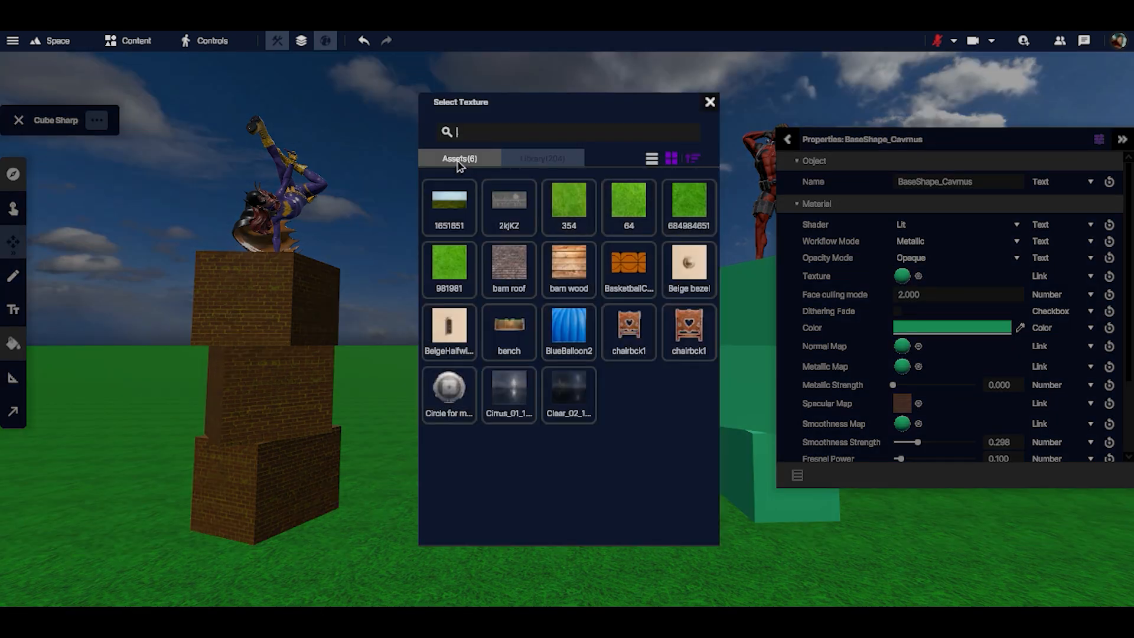
pyautogui.click(478, 163)
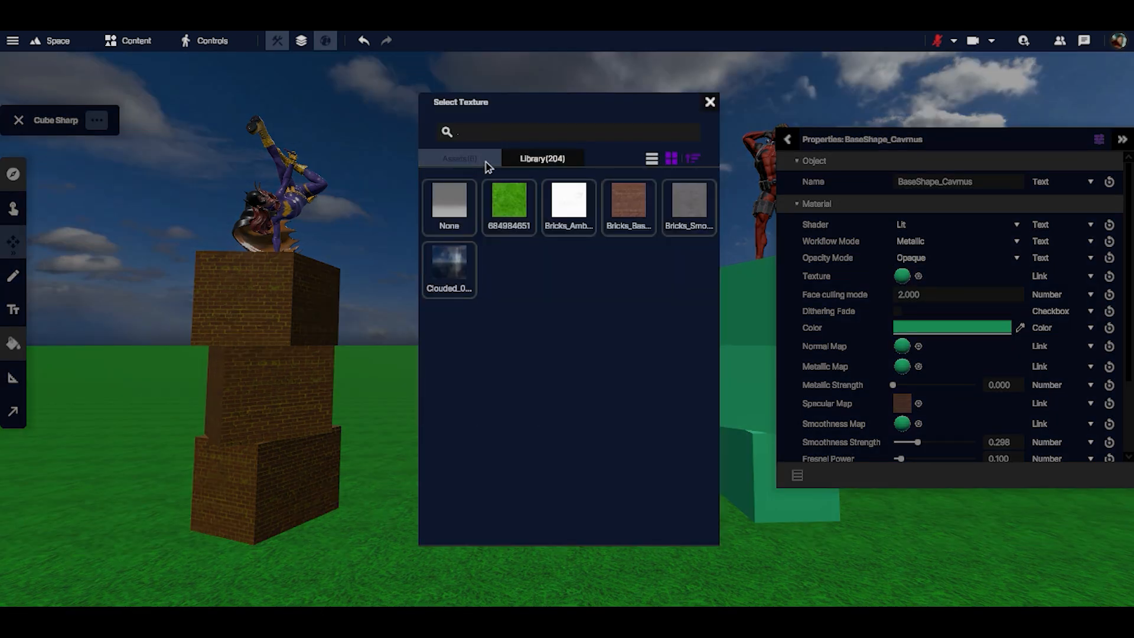
pyautogui.click(632, 222)
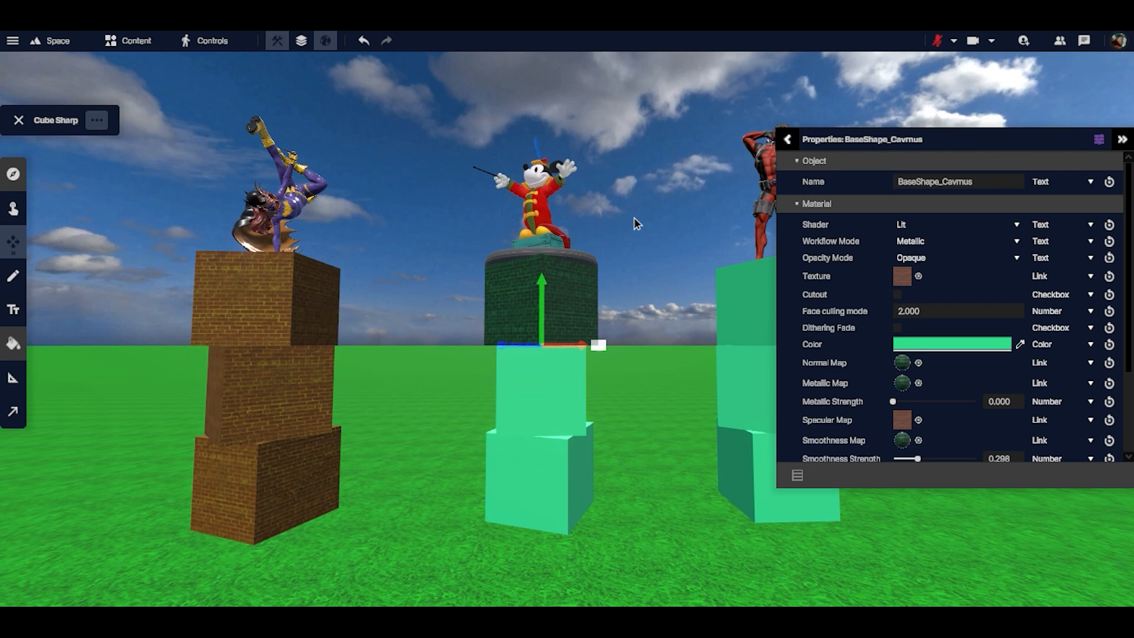
pyautogui.scroll(-2, 892, 357)
pyautogui.click(902, 309)
pyautogui.click(506, 200)
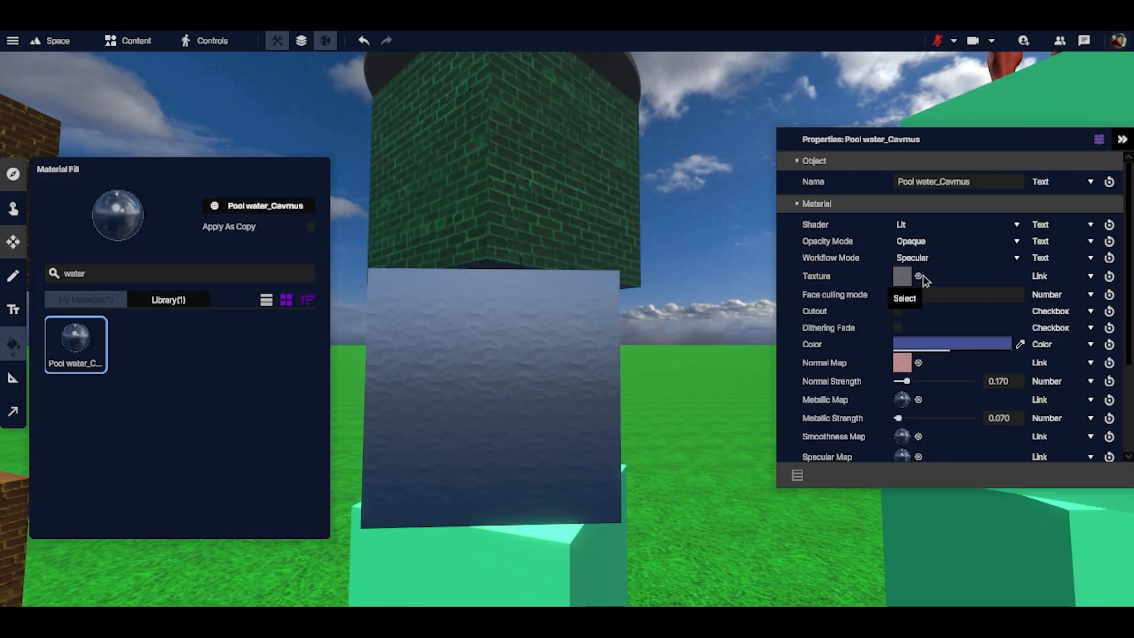
# Replace the texture of the second cube's Pool water material with a beige texture
pyautogui.click(917, 278)
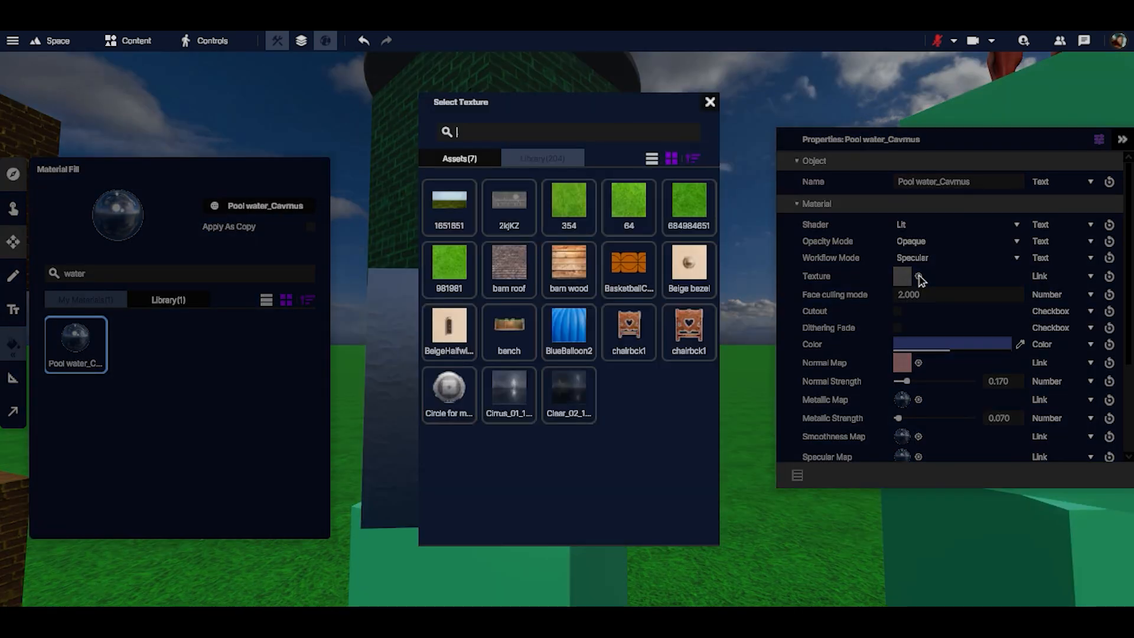
pyautogui.click(542, 159)
pyautogui.click(508, 200)
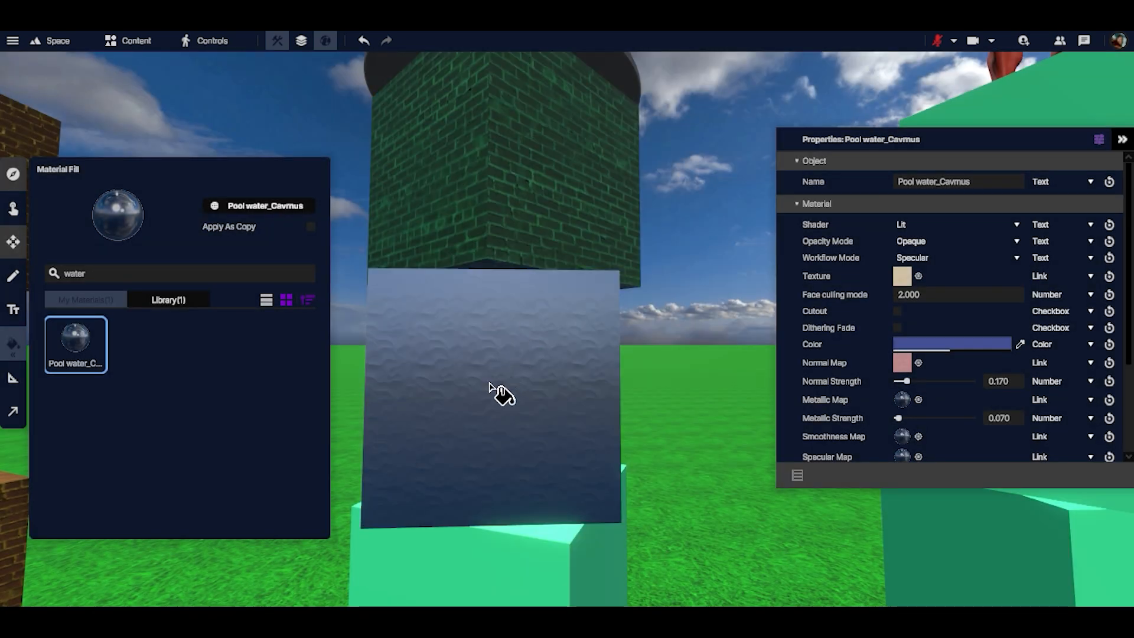
# Keep the Pool water material's Opacity Mode at Opaque and choose the Metallic workflow mode
pyautogui.click(945, 242)
pyautogui.click(929, 256)
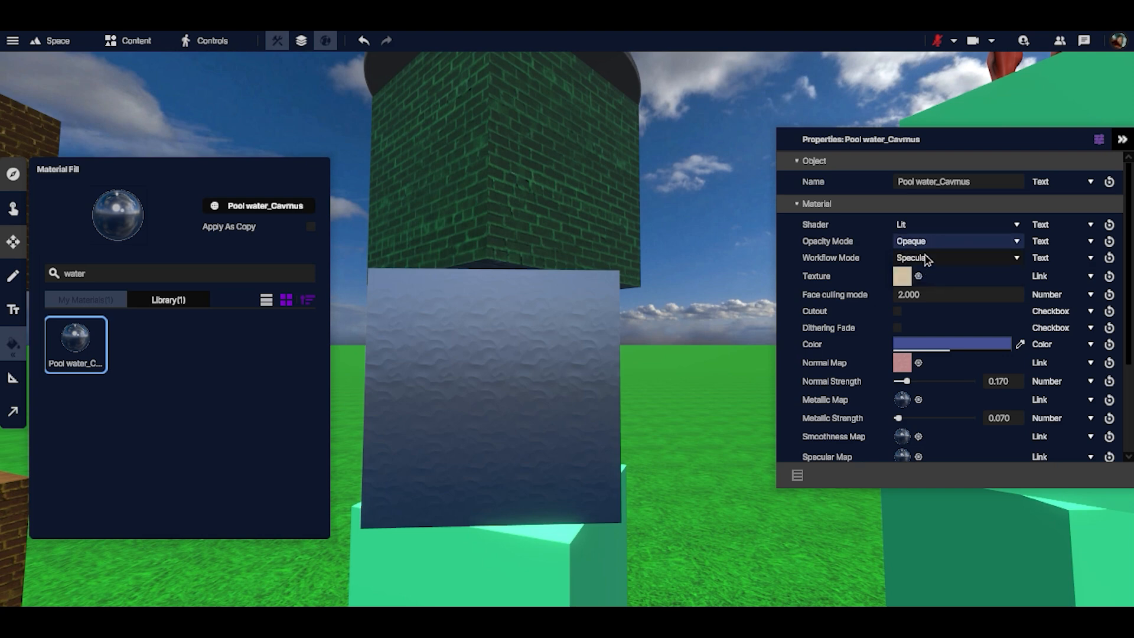
pyautogui.click(929, 257)
pyautogui.click(921, 272)
# Set the Pool water material's color to white and raise its Normal Strength to 1.000
pyautogui.click(921, 344)
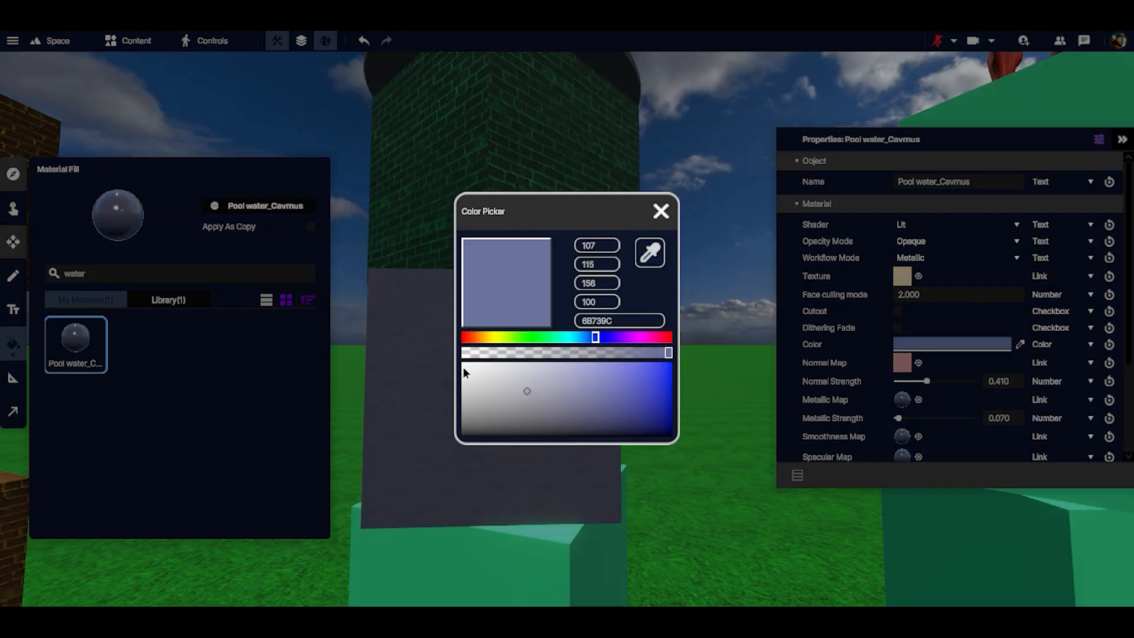
pyautogui.click(463, 363)
pyautogui.click(660, 210)
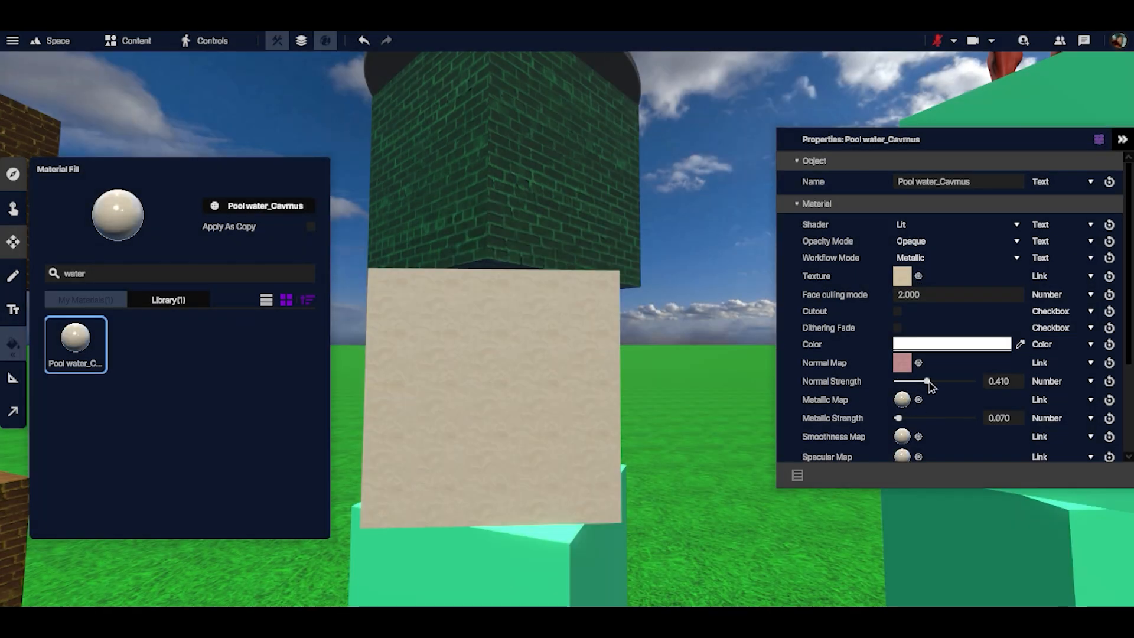
pyautogui.moveTo(927, 381); pyautogui.dragTo(1021, 397)
pyautogui.scroll(5, 677, 417)
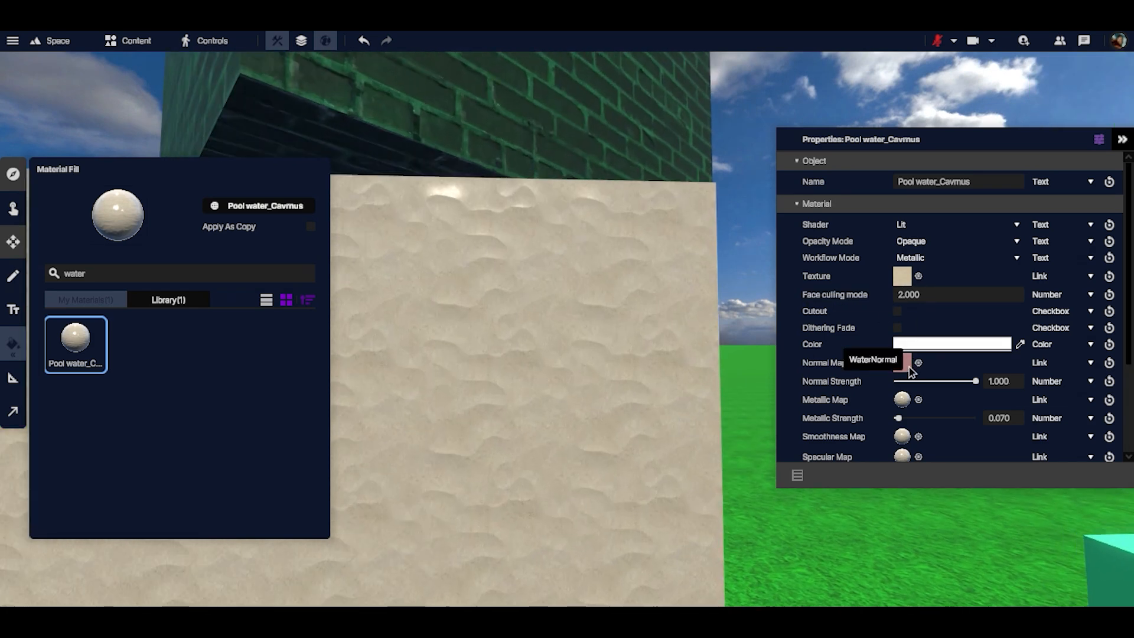
pyautogui.press('s')
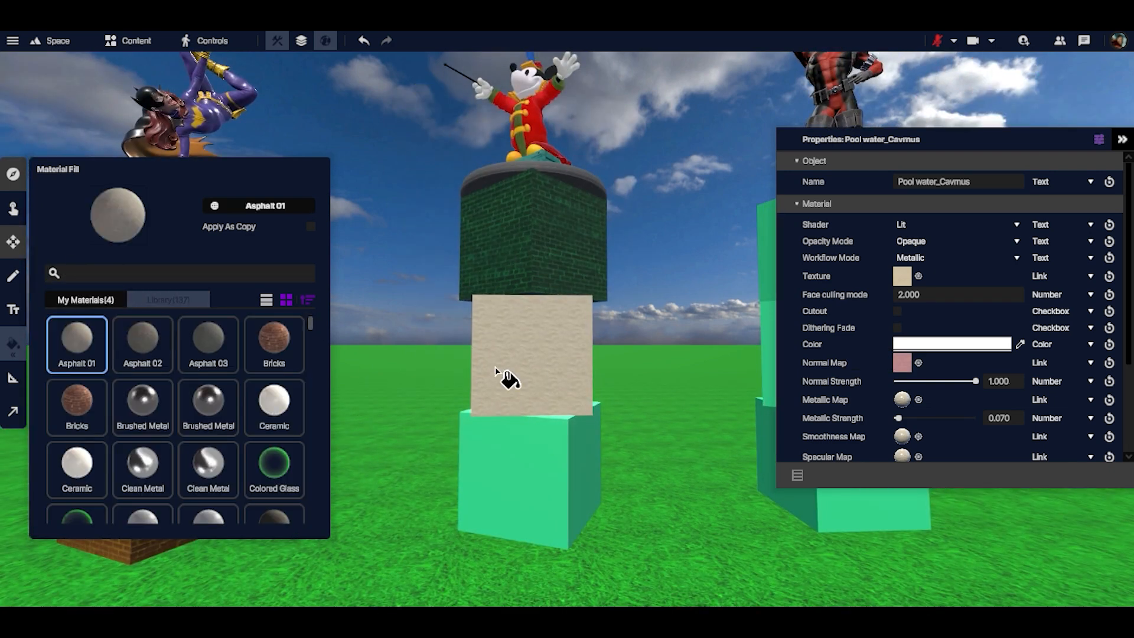
# Enable Apply As Copy and fill the bottom cube of the Mickey stack in turn with Asphalt 01, Bricks and Ceramic
pyautogui.click(310, 226)
pyautogui.click(538, 469)
pyautogui.click(295, 354)
pyautogui.click(519, 466)
pyautogui.click(515, 459)
pyautogui.click(274, 407)
pyautogui.click(535, 465)
# Fill the bottom cube in turn with copies of Clean Metal, Colored Glass, Concrete 04 and Copper 01
pyautogui.click(142, 469)
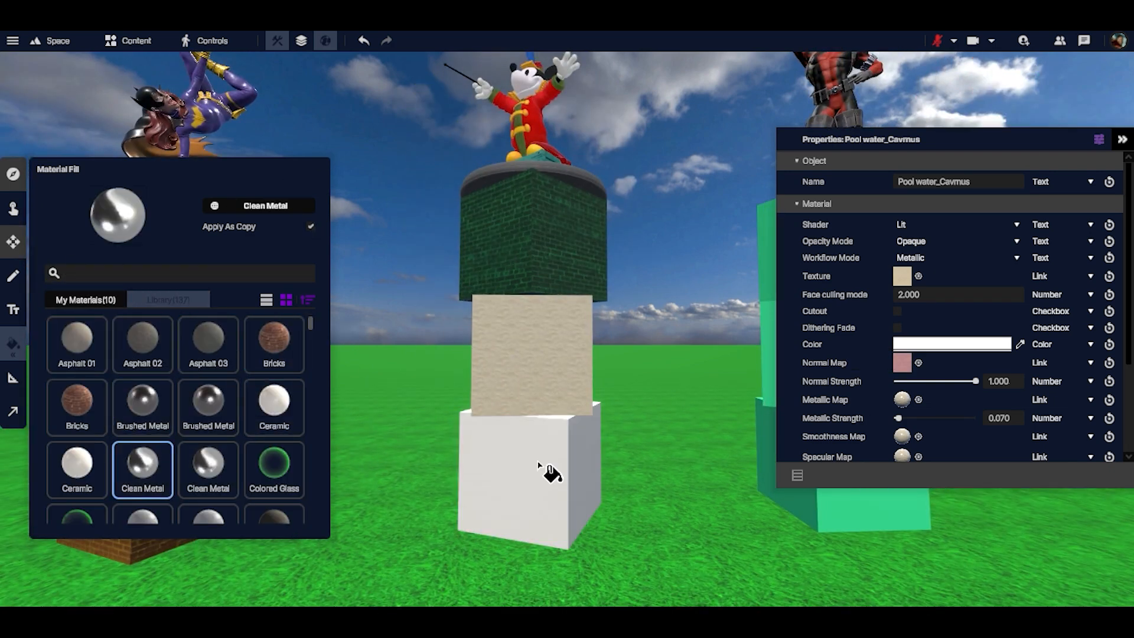
pyautogui.click(535, 466)
pyautogui.click(274, 469)
pyautogui.click(532, 466)
pyautogui.scroll(-1, 121, 508)
pyautogui.click(208, 425)
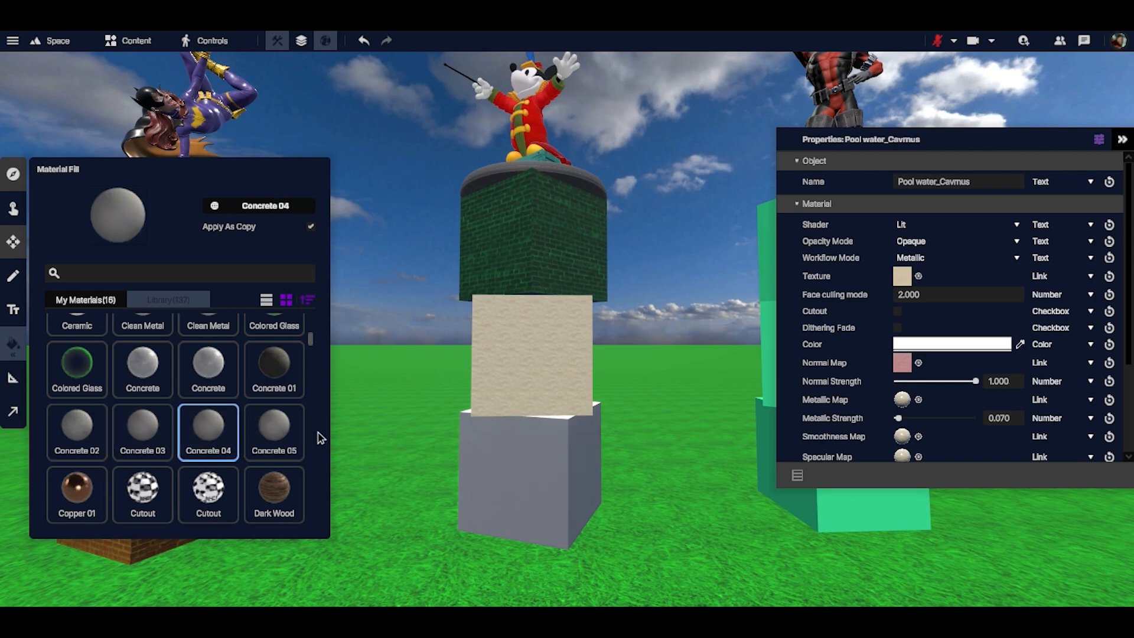
pyautogui.click(77, 488)
pyautogui.click(543, 469)
# Delete the bottom cube of the Mickey stack
pyautogui.press('Delete')
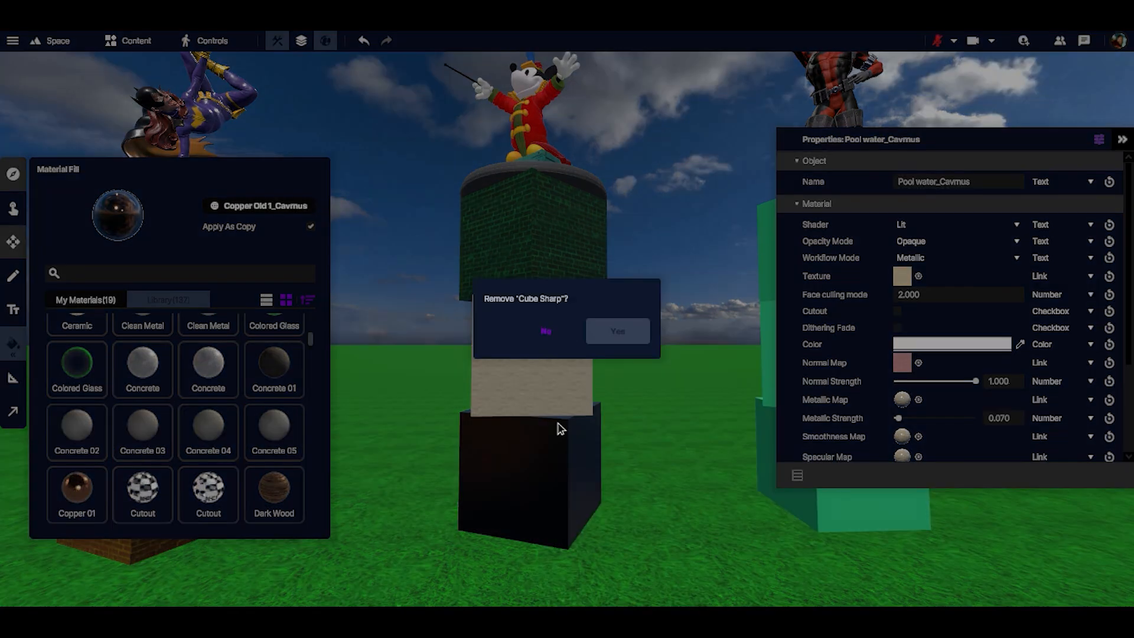
pyautogui.click(616, 330)
# Choose a dark texture from the library as the Pool water material's Smoothness Map
pyautogui.click(918, 276)
pyautogui.click(542, 158)
pyautogui.click(689, 331)
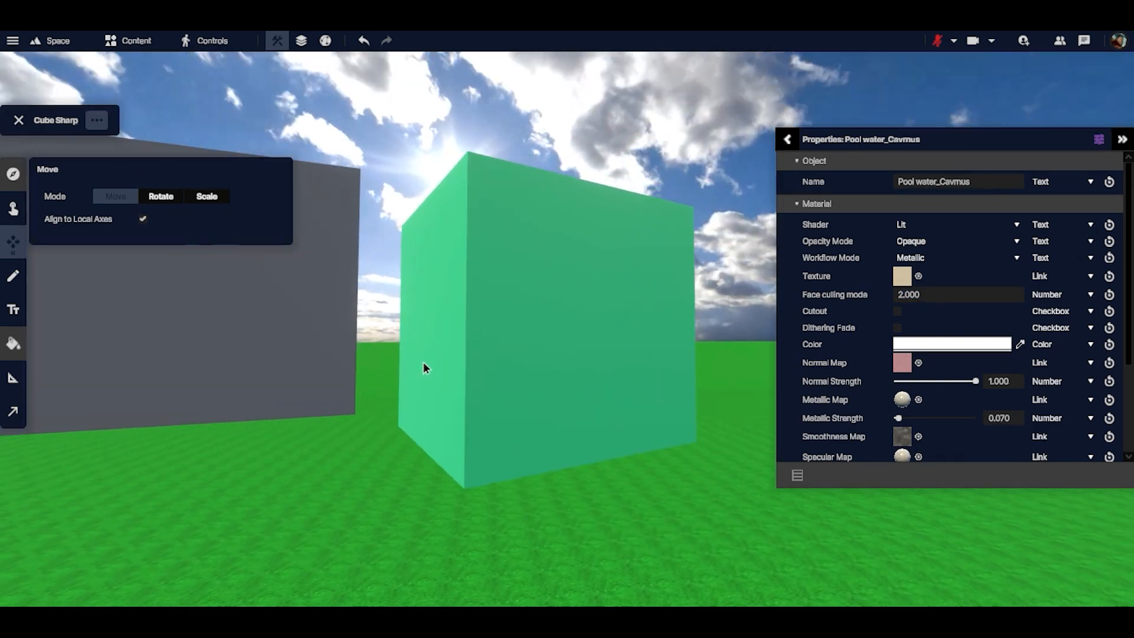
# Select the large green cube beside the gray plane and enter 1 and then 2 as its material's Face culling mode
pyautogui.click(423, 361)
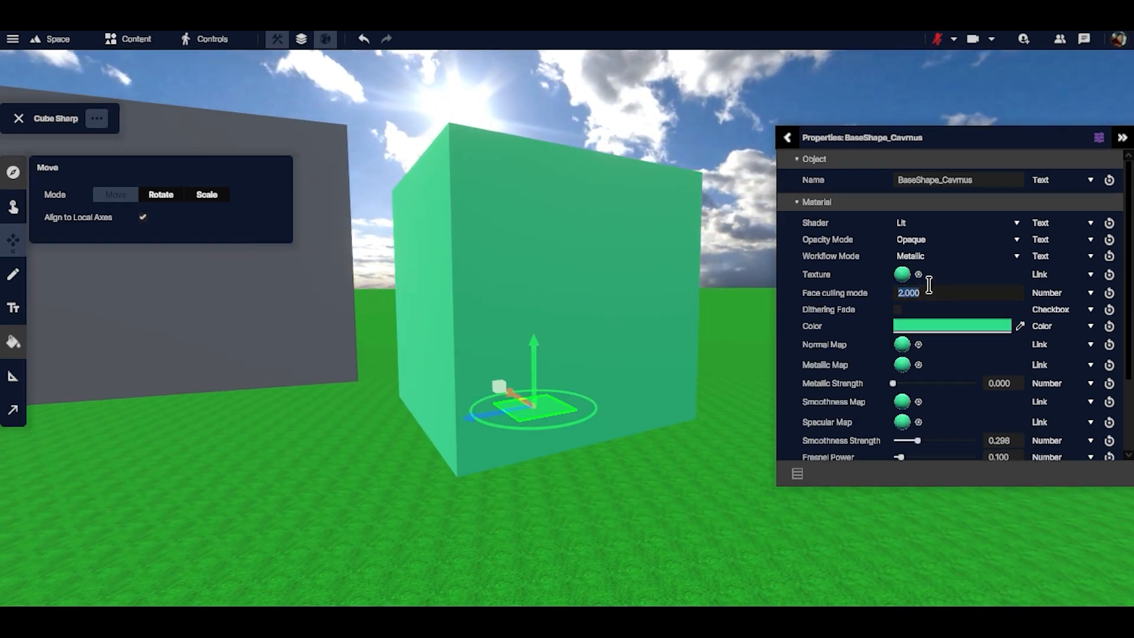
pyautogui.write('1')
pyautogui.press('BackSpace')
pyautogui.write('2')
pyautogui.moveTo(660, 285); pyautogui.dragTo(642, 352, button='right')
pyautogui.press('w')
pyautogui.press('s')
# Try Face culling mode 1 on the green cube's material, inspect the cube's faces, and return the value to 2
pyautogui.moveTo(923, 294); pyautogui.dragTo(876, 290)
pyautogui.write('1')
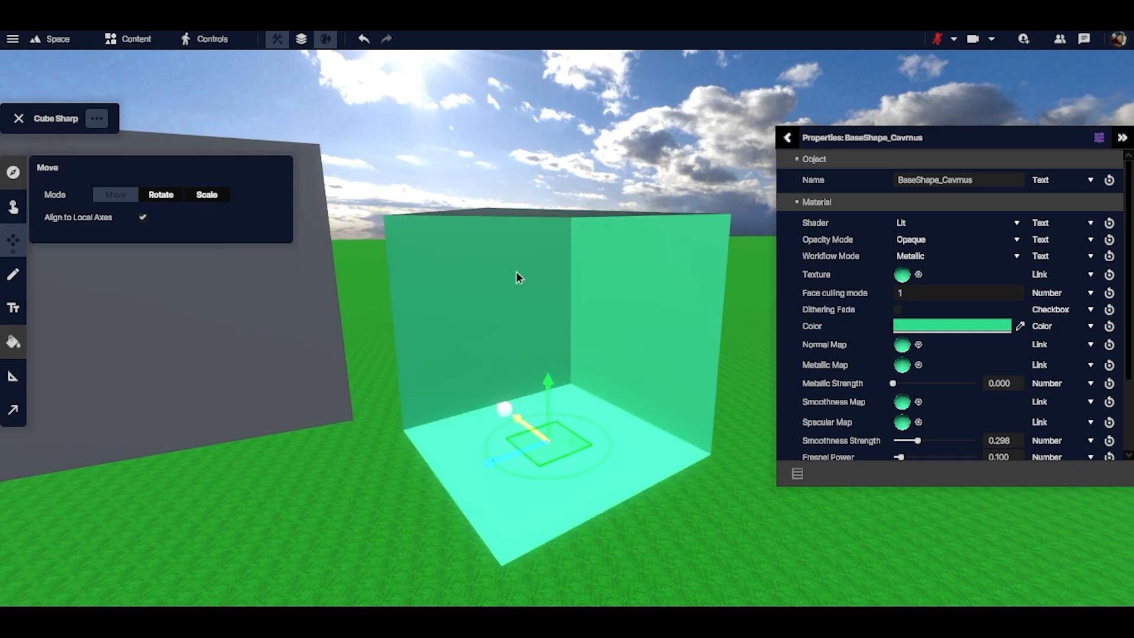
pyautogui.press('w')
pyautogui.moveTo(516, 271); pyautogui.dragTo(373, 365, button='right')
pyautogui.press('s')
pyautogui.moveTo(915, 294); pyautogui.dragTo(888, 300)
pyautogui.write('2')
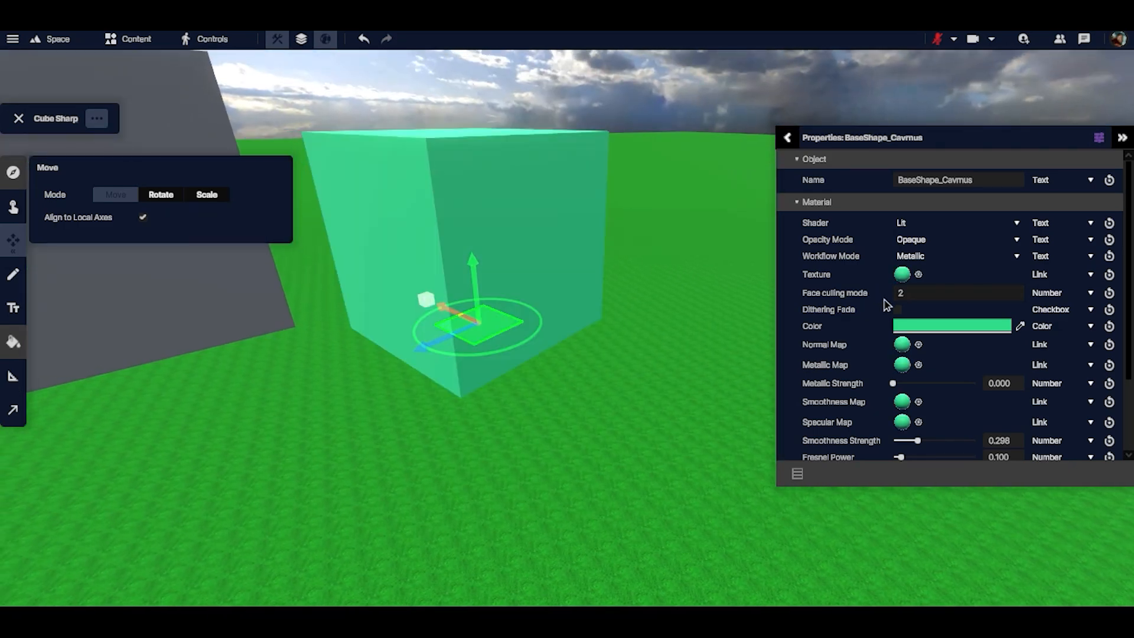
# Open the material properties of the upright gray plane
pyautogui.press('w')
pyautogui.moveTo(561, 289); pyautogui.dragTo(650, 376, button='right')
pyautogui.press('s')
pyautogui.press('a')
pyautogui.click(501, 300)
pyautogui.rightClick(499, 297)
pyautogui.click(526, 385)
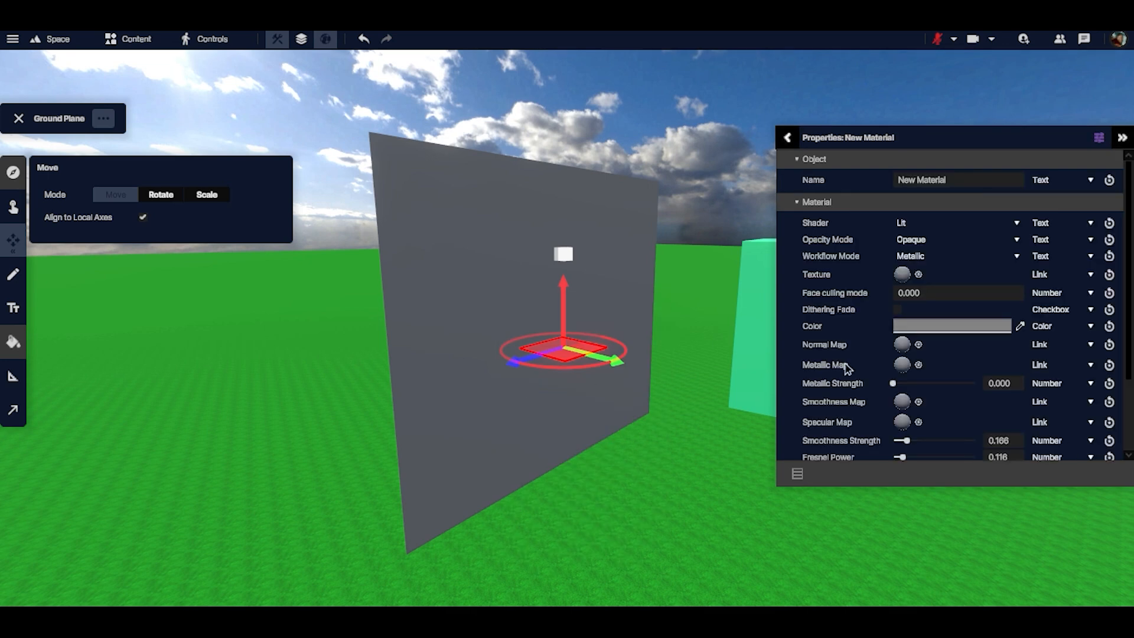
# Set the gray plane's Face culling mode to 0 and check the plane from its other side
pyautogui.press('a')
pyautogui.moveTo(923, 294); pyautogui.dragTo(846, 301)
pyautogui.write('0')
pyautogui.moveTo(607, 281); pyautogui.dragTo(764, 325, button='right')
pyautogui.press('d')
# Try Face culling mode 1 on the gray plane, check it from both sides, and set the mode to 2
pyautogui.moveTo(912, 294); pyautogui.dragTo(863, 293)
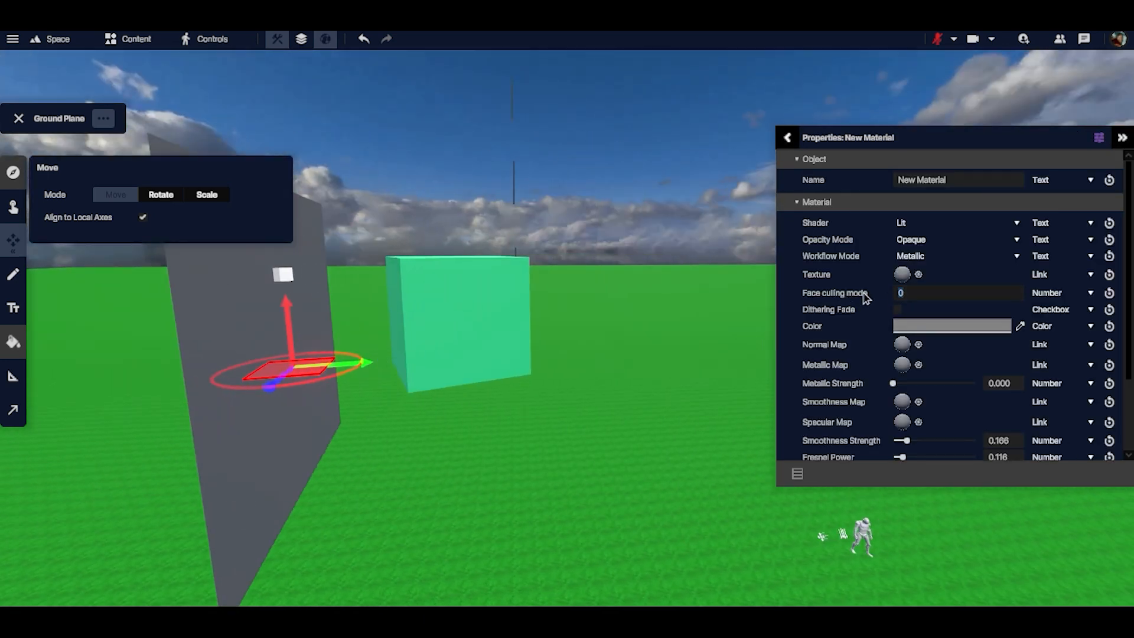
pyautogui.write('1')
pyautogui.click(345, 349)
pyautogui.press('a')
pyautogui.press('d')
pyautogui.moveTo(345, 349); pyautogui.dragTo(675, 349, button='right')
pyautogui.moveTo(913, 293); pyautogui.dragTo(860, 309)
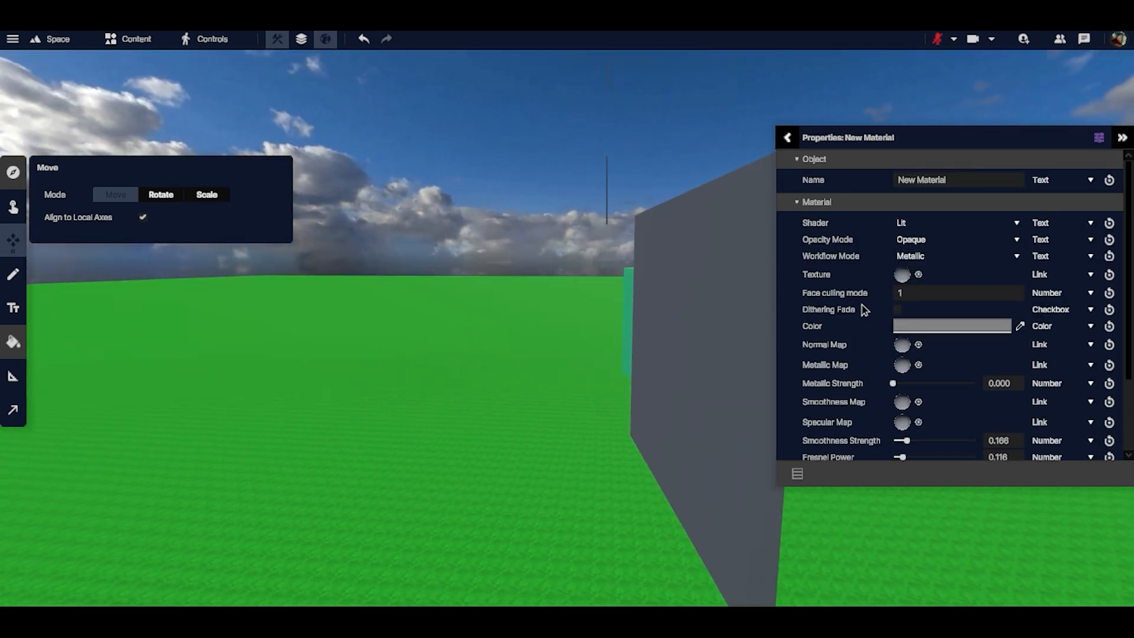
pyautogui.write('2d')
# Open the material properties of the top cube beneath the Deadpool figure and set its color to blue with RGB 3, 14, 256
pyautogui.moveTo(467, 273); pyautogui.dragTo(222, 297, button='right')
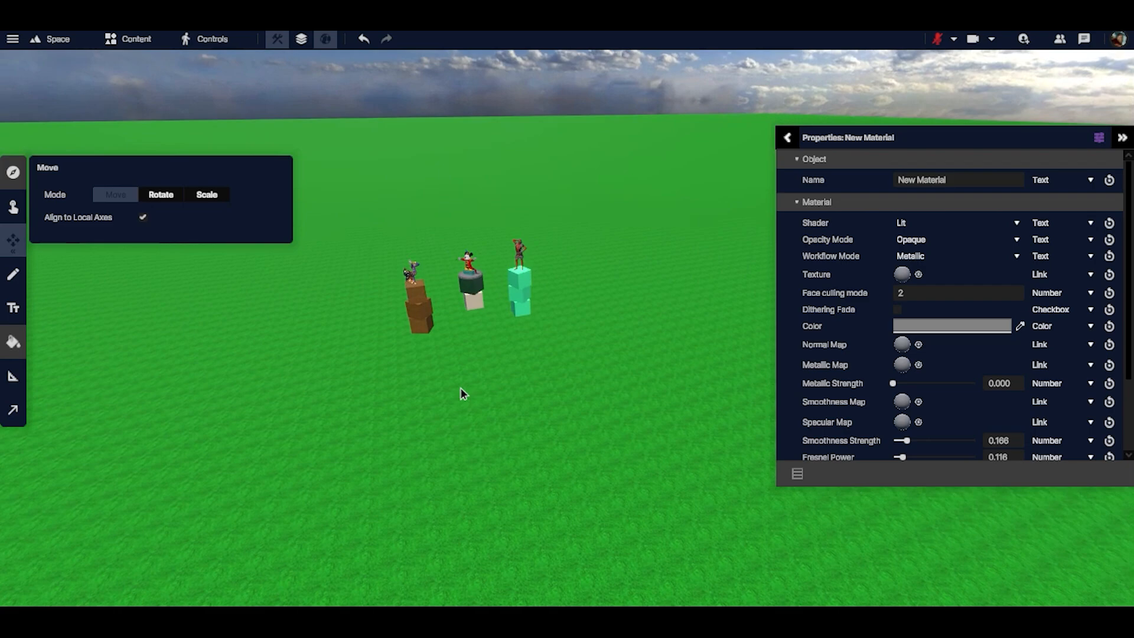
pyautogui.press('w')
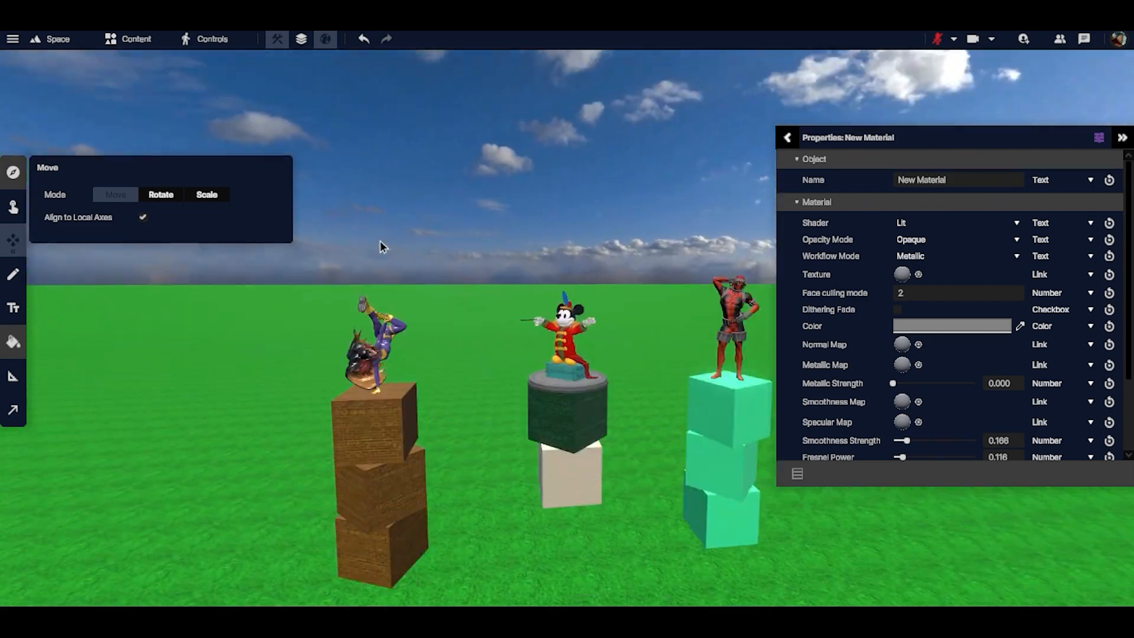
pyautogui.rightClick(549, 297)
pyautogui.click(591, 375)
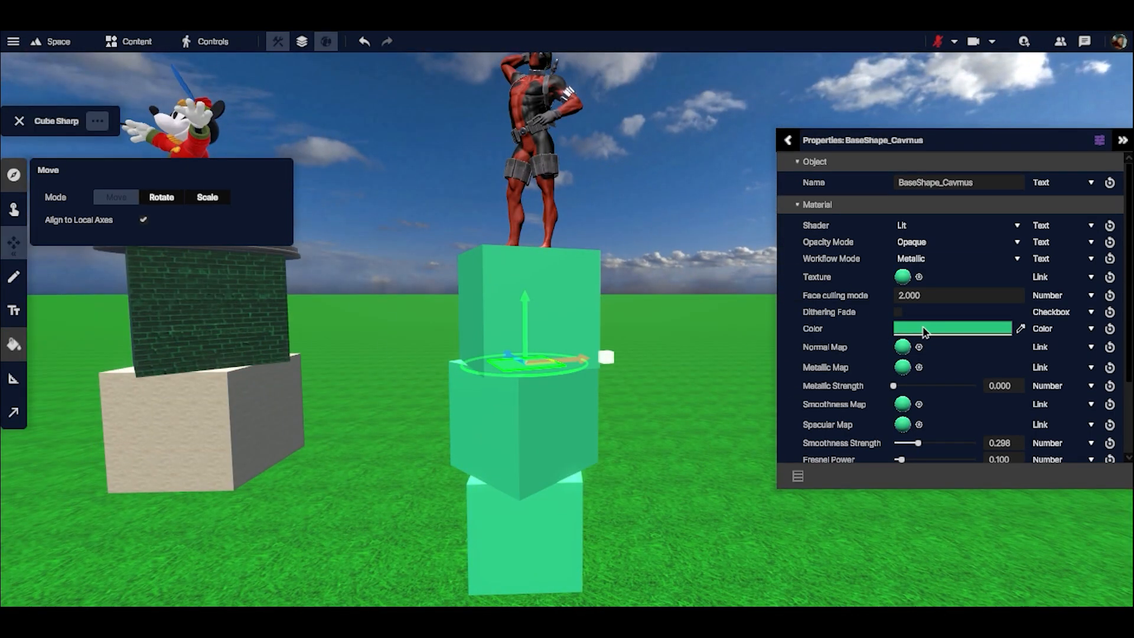
pyautogui.click(931, 331)
pyautogui.moveTo(641, 339); pyautogui.dragTo(560, 340)
pyautogui.moveTo(530, 417); pyautogui.dragTo(670, 363)
pyautogui.click(600, 337)
pyautogui.click(624, 320)
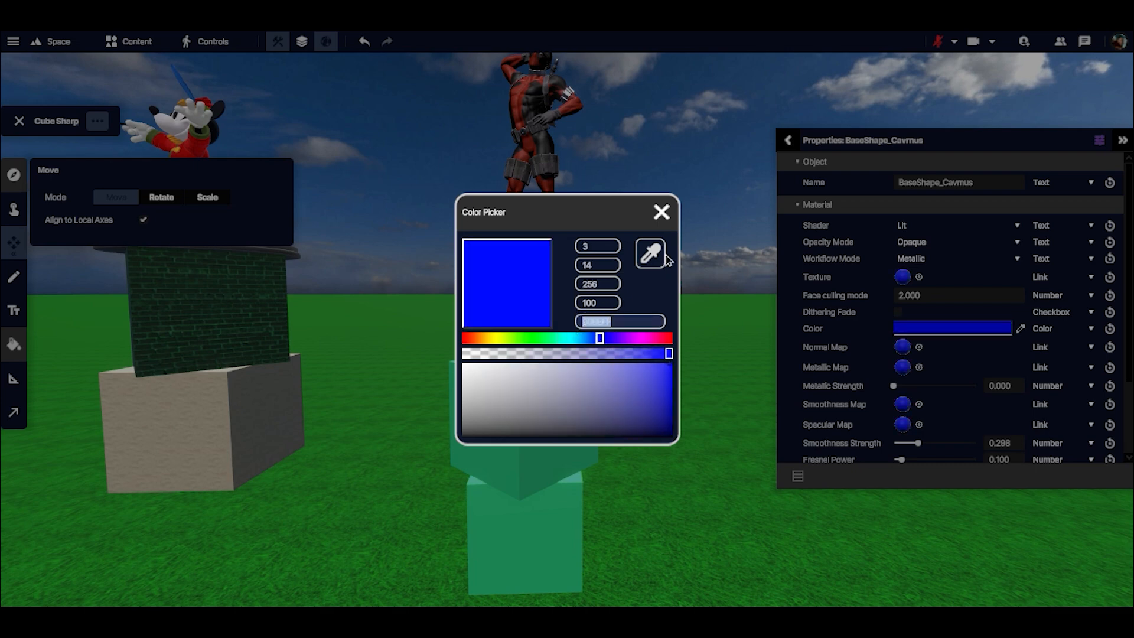
pyautogui.click(662, 214)
# Open the material properties of the middle cube in the Deadpool stack and set its color to hex 030EFF
pyautogui.rightClick(507, 405)
pyautogui.click(549, 430)
pyautogui.click(929, 331)
pyautogui.click(629, 320)
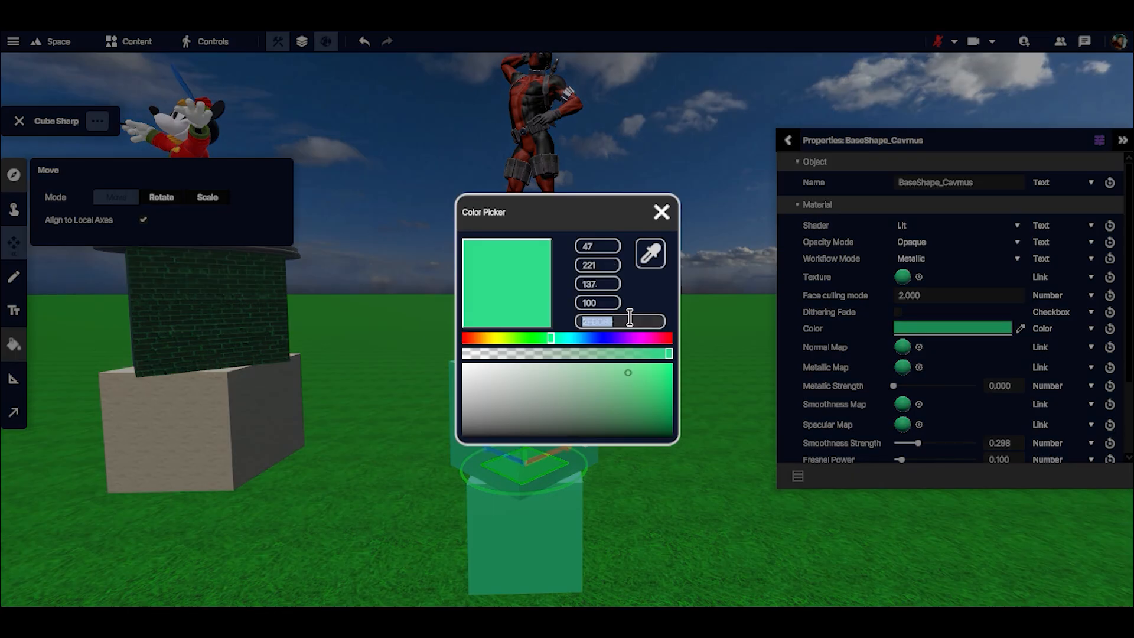
pyautogui.write('030EFF')
pyautogui.click(668, 214)
# Set the middle cube's Metallic Strength to 0.580, Smoothness Strength to 0.780 and Fresnel Power to 0.750
pyautogui.moveTo(895, 387); pyautogui.dragTo(939, 387)
pyautogui.moveTo(921, 447); pyautogui.dragTo(948, 452)
pyautogui.scroll(-3, 922, 405)
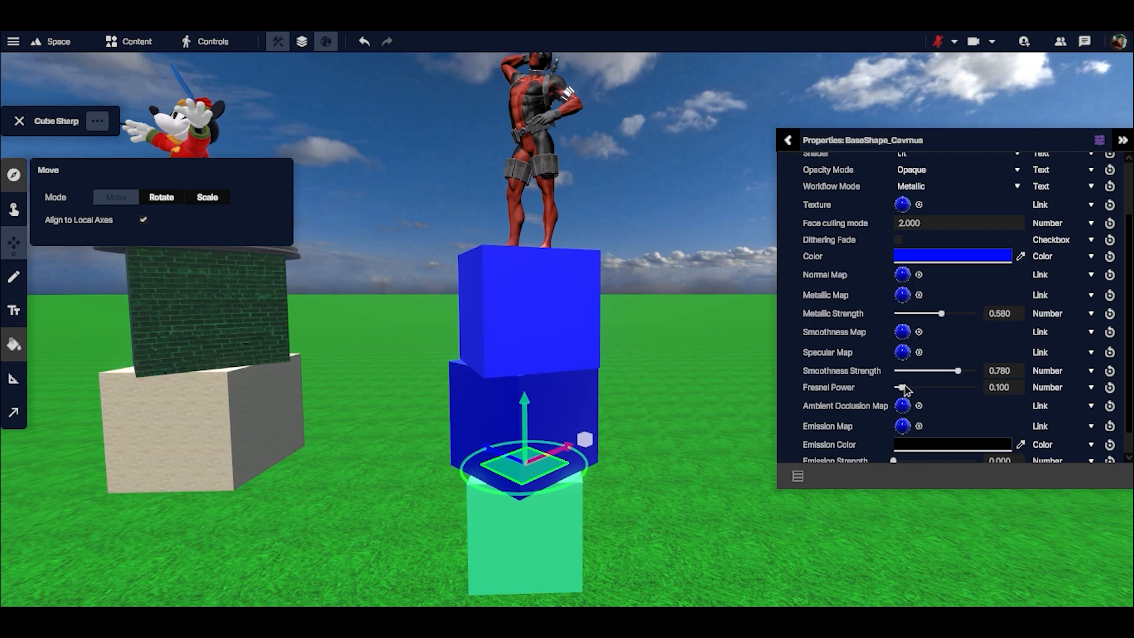
pyautogui.scroll(-1, 945, 403)
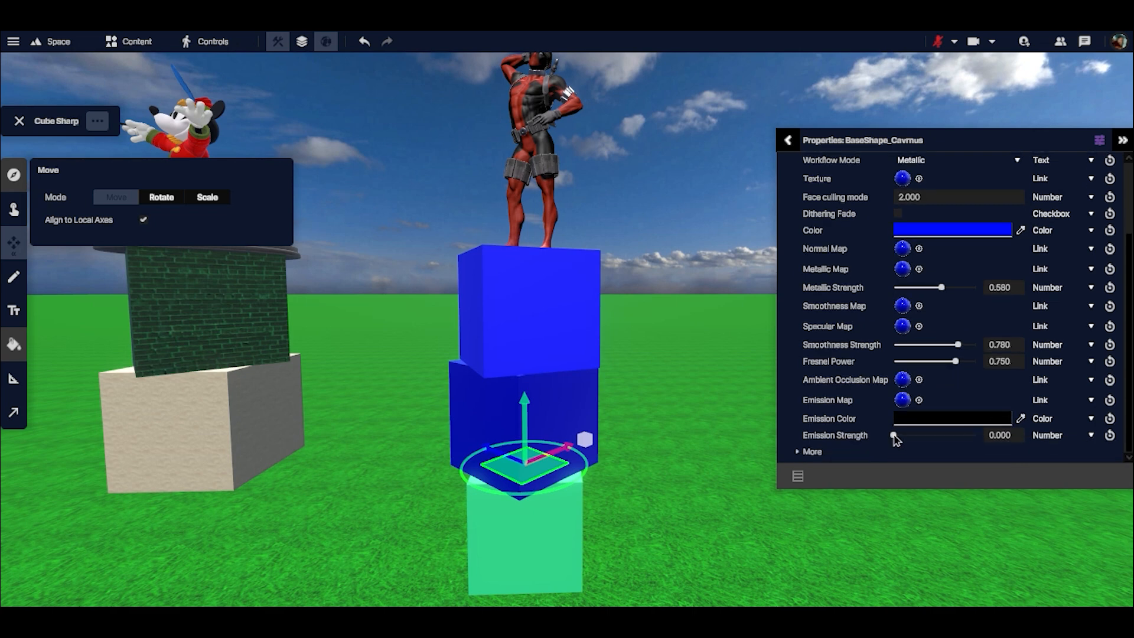
# Give the middle cube's material a light teal Emission Color and an Emission Strength of 15.440
pyautogui.click(926, 418)
pyautogui.moveTo(893, 435)
pyautogui.mouseDown()
pyautogui.moveTo(921, 436)
pyautogui.moveTo(870, 442)
pyautogui.moveTo(906, 437)
pyautogui.moveTo(907, 450)
pyautogui.mouseUp()
pyautogui.click(576, 384)
pyautogui.click(661, 213)
pyautogui.click(945, 418)
pyautogui.click(573, 336)
pyautogui.click(662, 212)
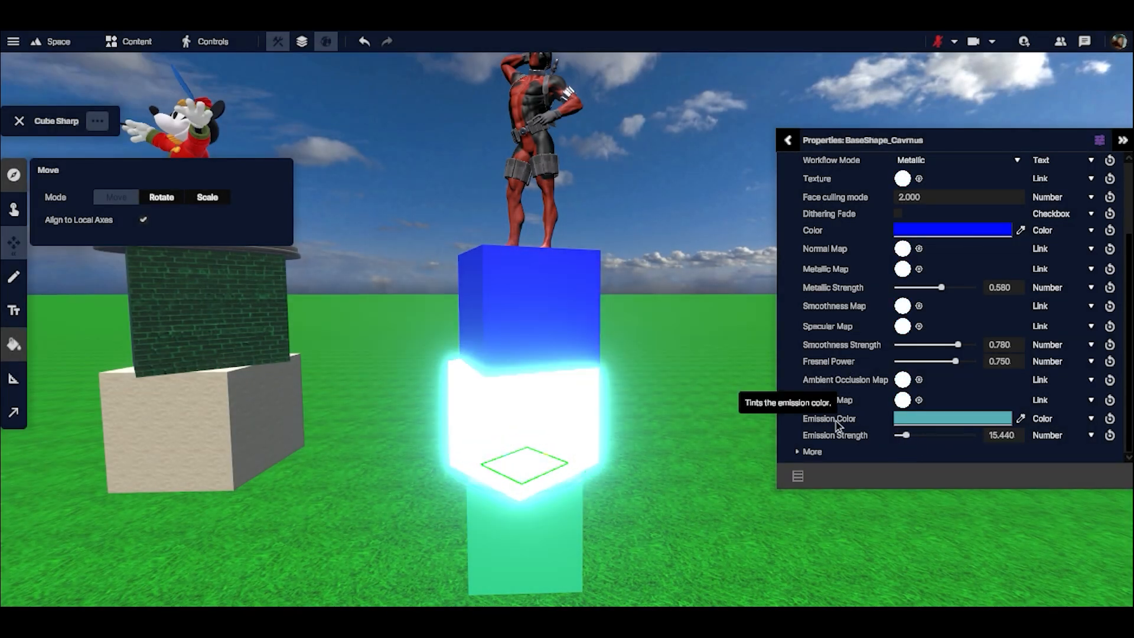
# Expand the additional properties of the middle cube's material and go to the brick cubes beneath the Batgirl figure
pyautogui.click(812, 453)
pyautogui.scroll(-3, 821, 425)
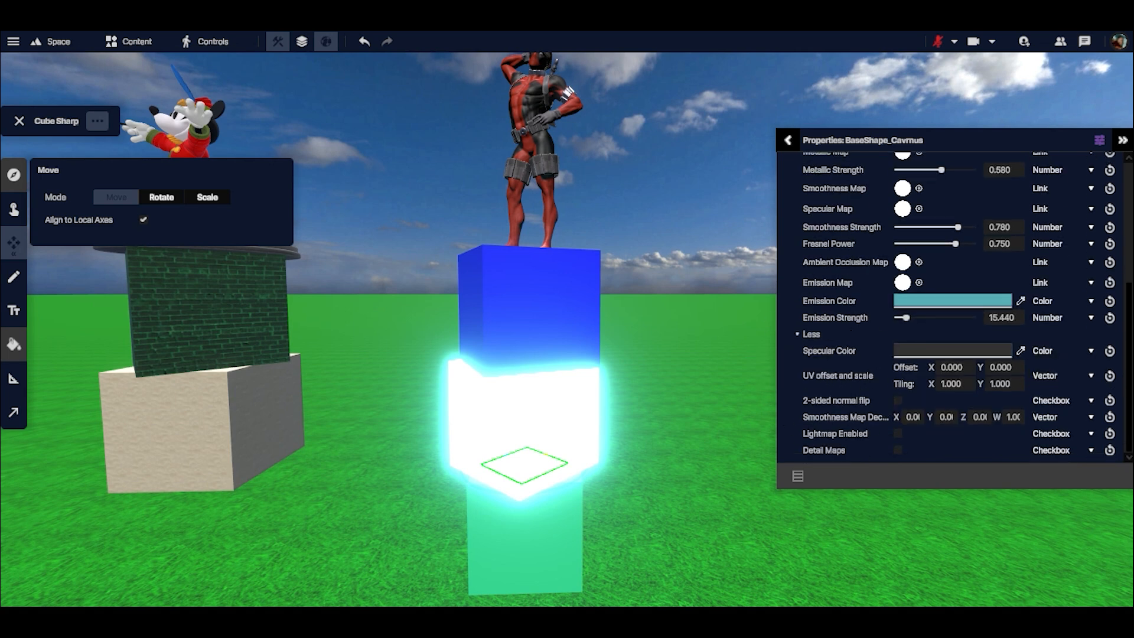
pyautogui.moveTo(649, 443); pyautogui.dragTo(562, 404, button='right')
pyautogui.press('w')
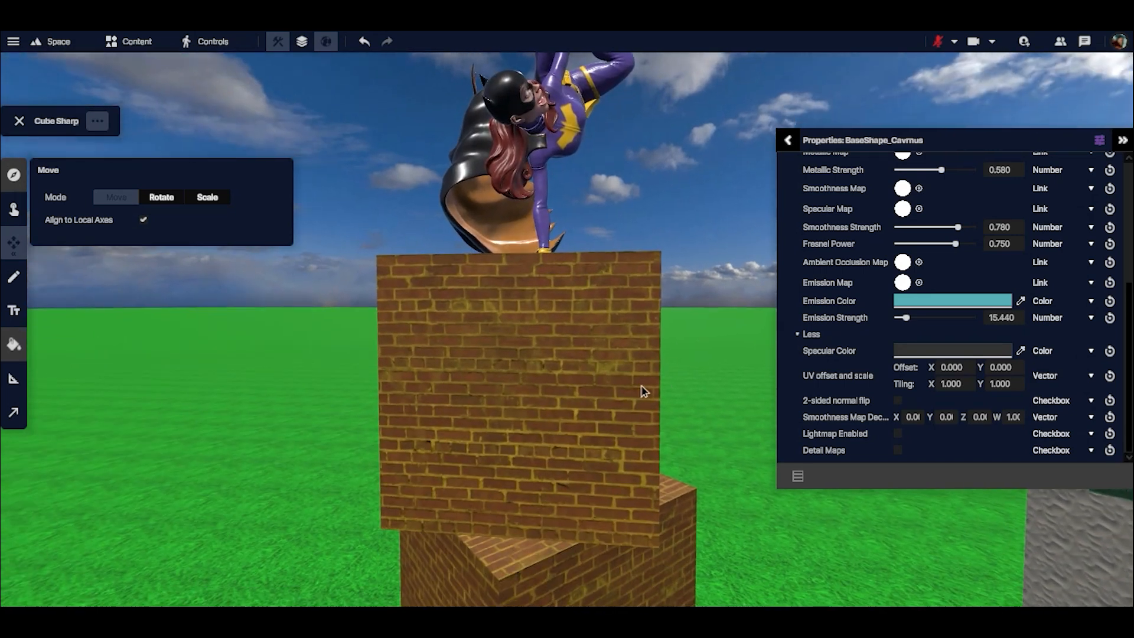
# Open the material properties of the upper brick cube beneath the Batgirl figure and set its UV tiling to X .2, Y .5
pyautogui.rightClick(640, 392)
pyautogui.click(640, 423)
pyautogui.scroll(-2, 813, 458)
pyautogui.scroll(-4, 812, 458)
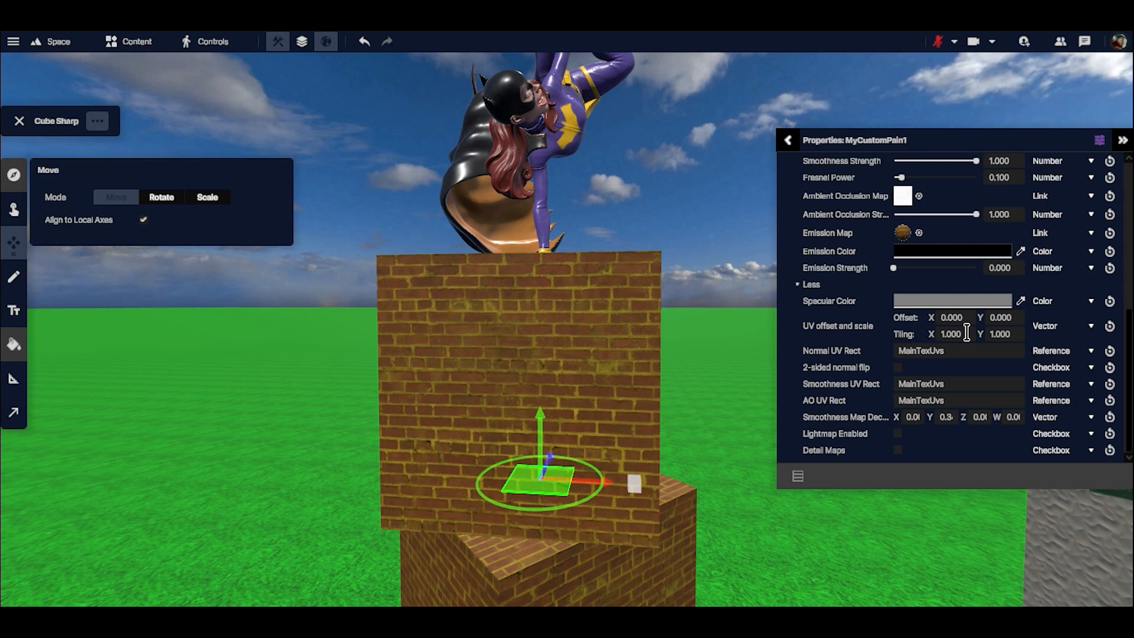
pyautogui.write('5')
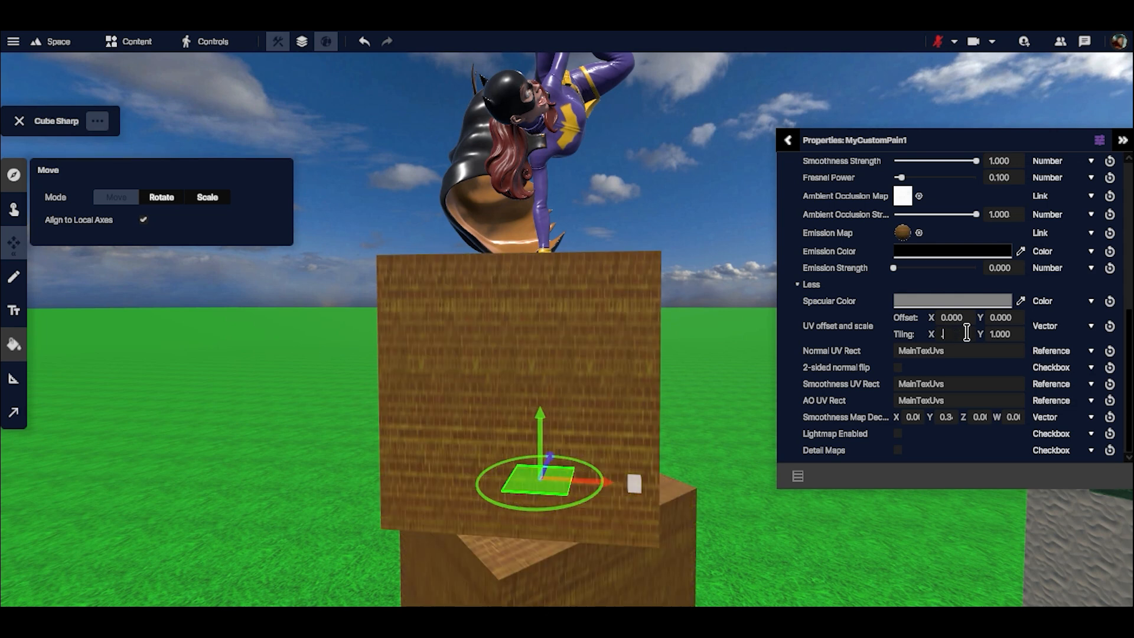
pyautogui.write('.2')
pyautogui.write('.5')
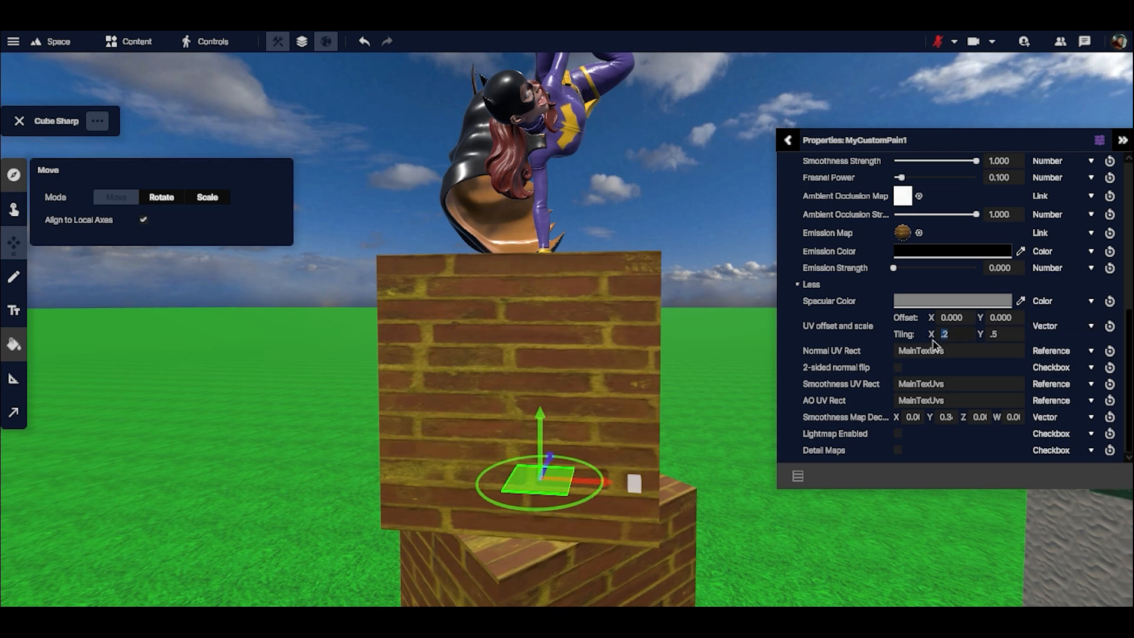
# Set the brick material's UV tiling to X .05, Y .2 and its UV offset to X .6, Y .9
pyautogui.write('05')
pyautogui.write('2')
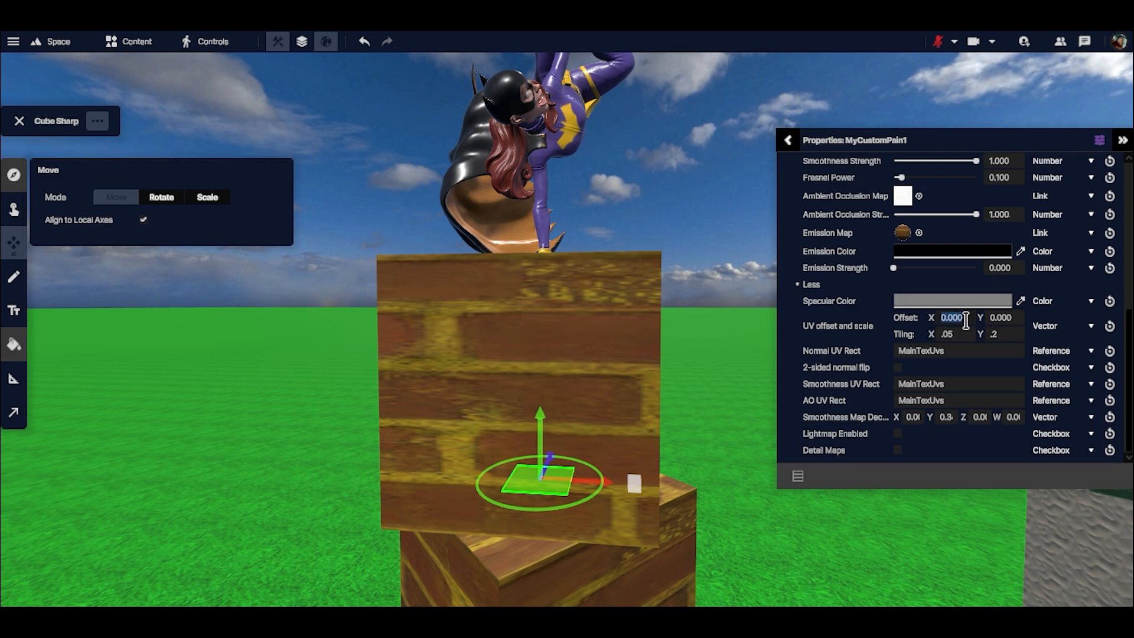
pyautogui.write('.3.6')
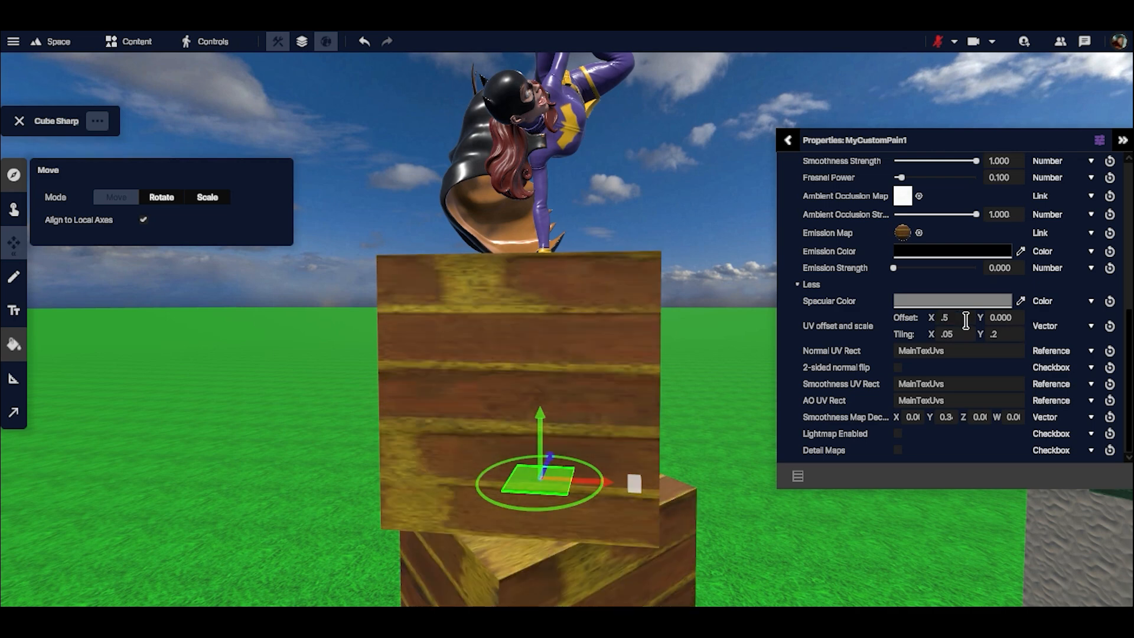
pyautogui.click(1004, 318)
pyautogui.write('.1')
pyautogui.write('9')
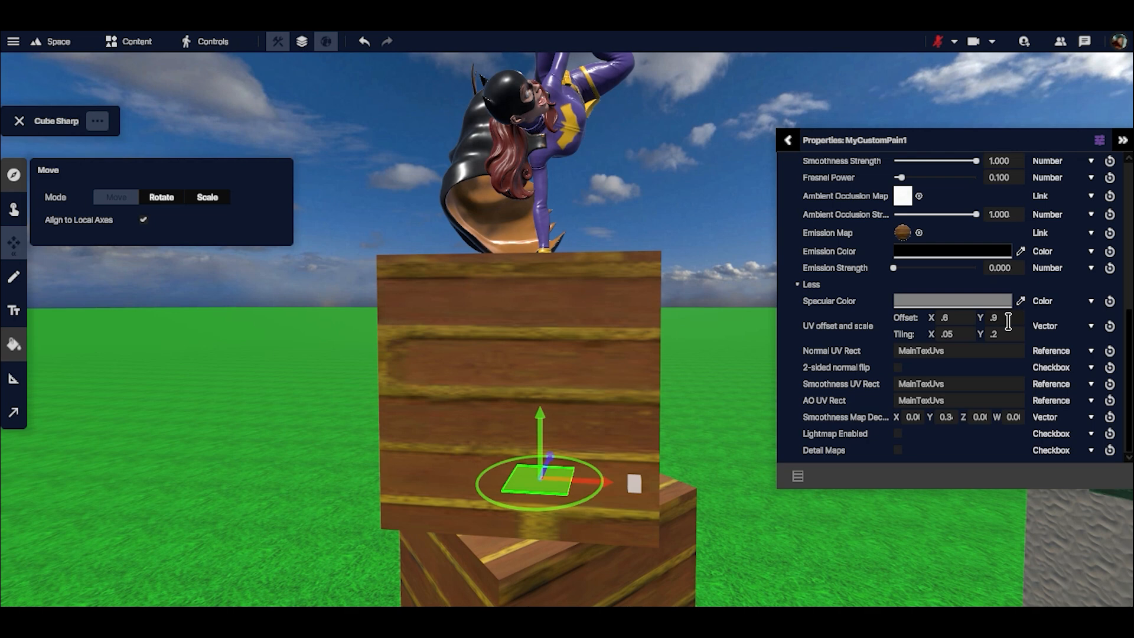
# Switch the brick material's UV offset and scale to By Channel and drive OffsetX with a Pulse
pyautogui.scroll(3, 1063, 392)
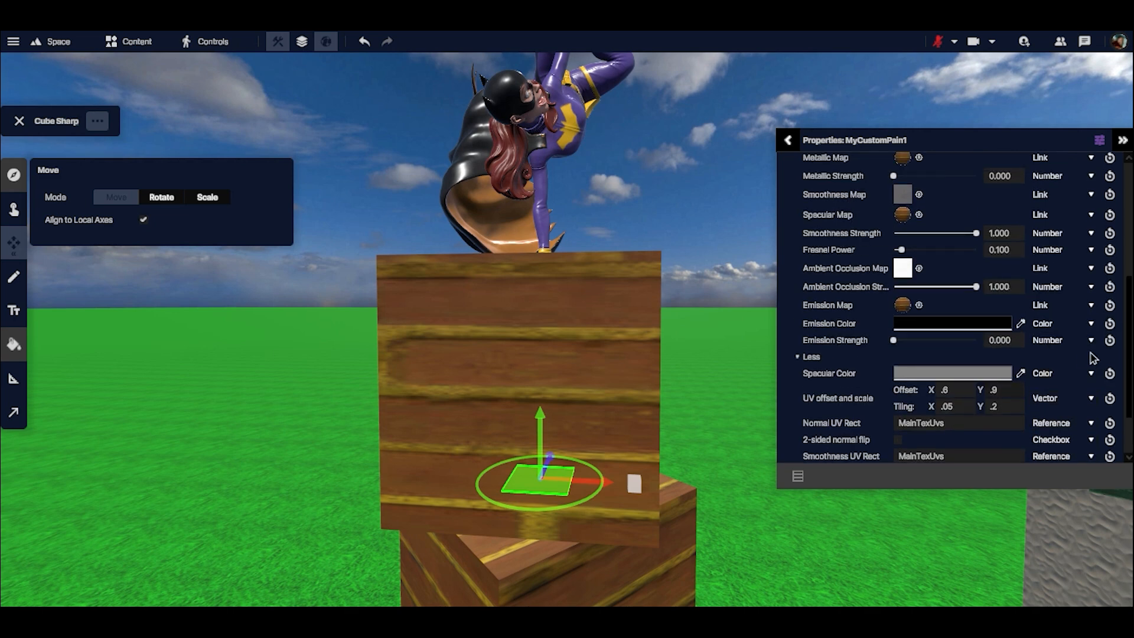
pyautogui.click(1060, 404)
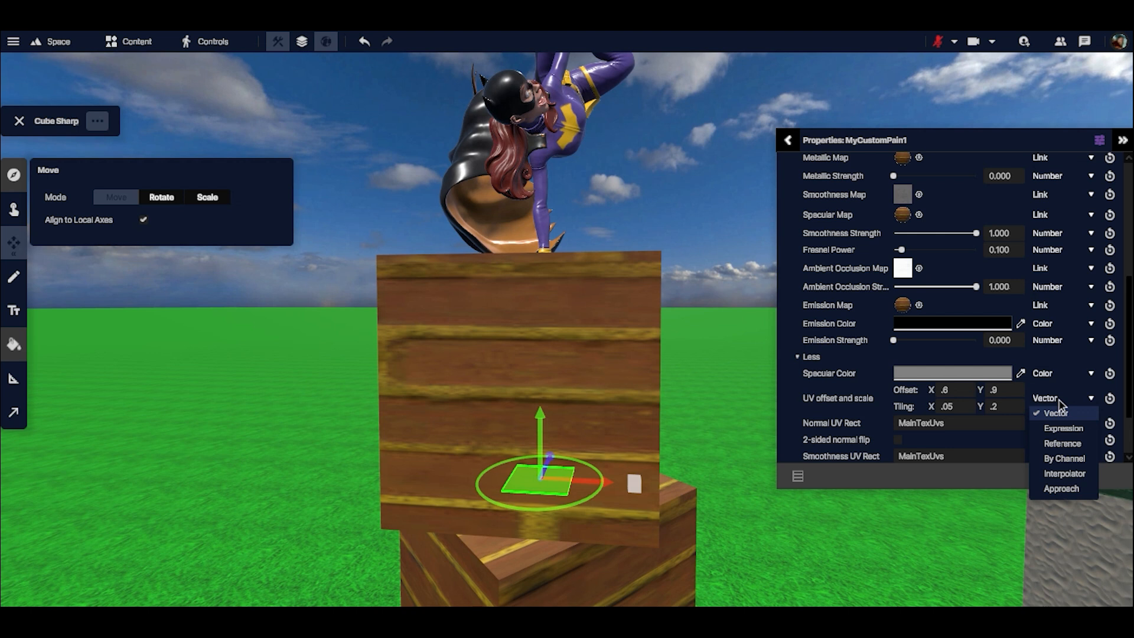
pyautogui.click(1063, 458)
pyautogui.scroll(-1, 1063, 407)
pyautogui.click(1063, 353)
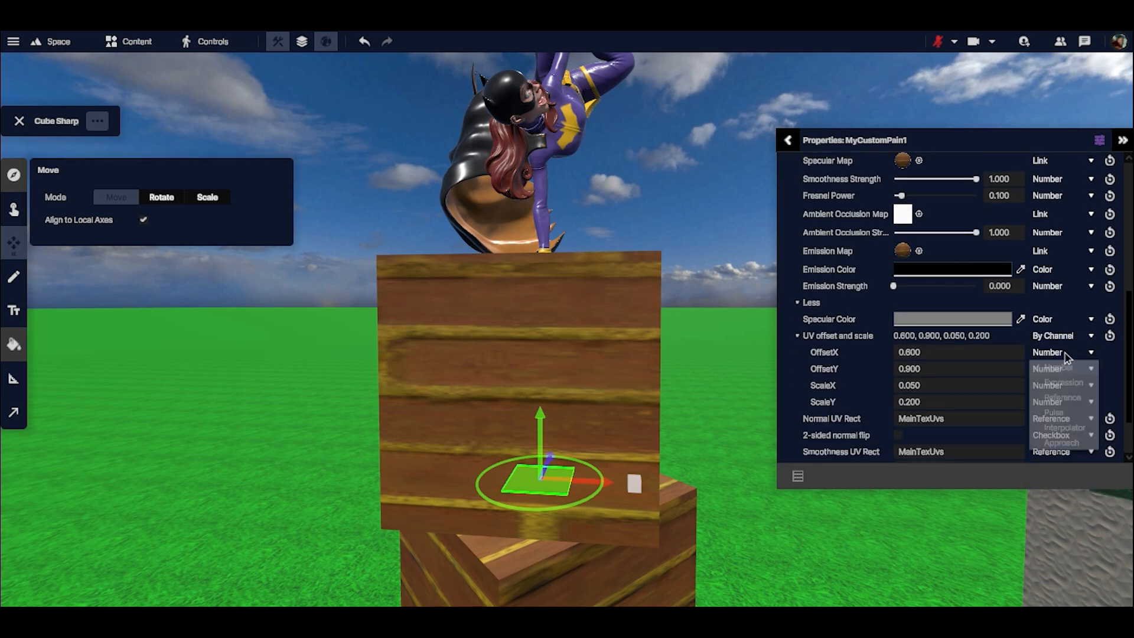
pyautogui.click(1056, 414)
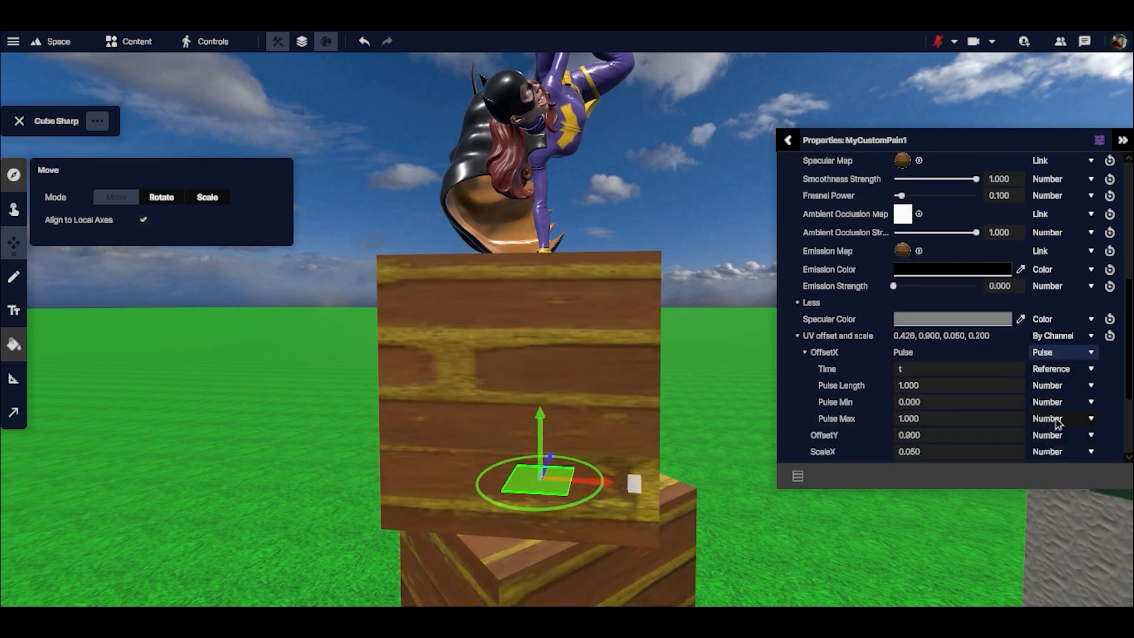
# Change OffsetX of the brick material to Approach, with To set to 22 and Time to Half set to 111
pyautogui.click(1060, 353)
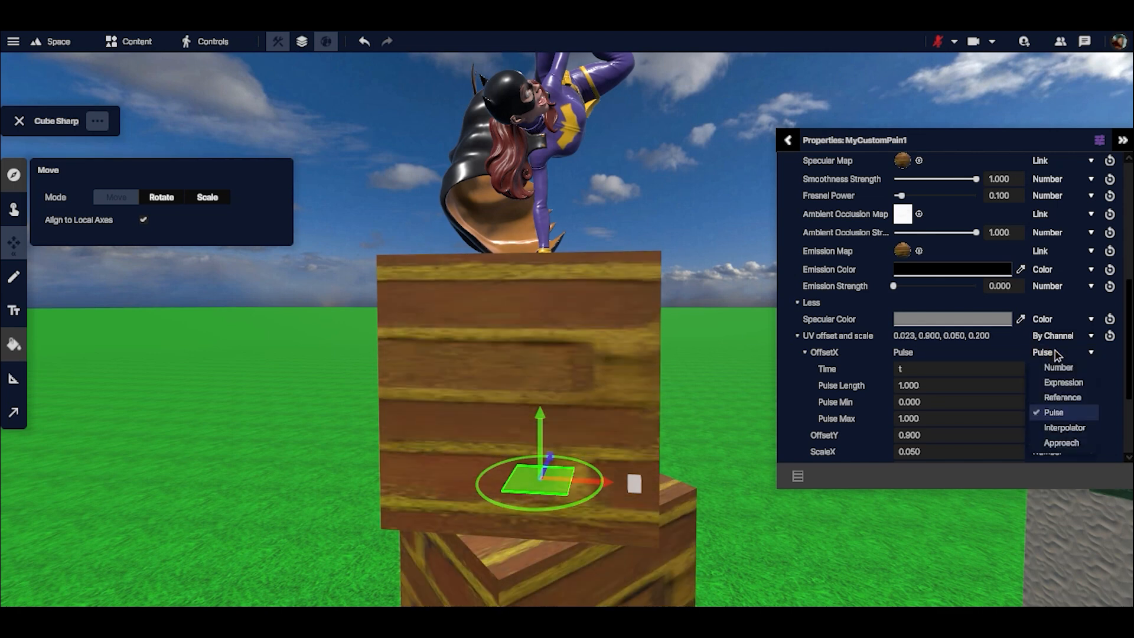
pyautogui.click(1057, 442)
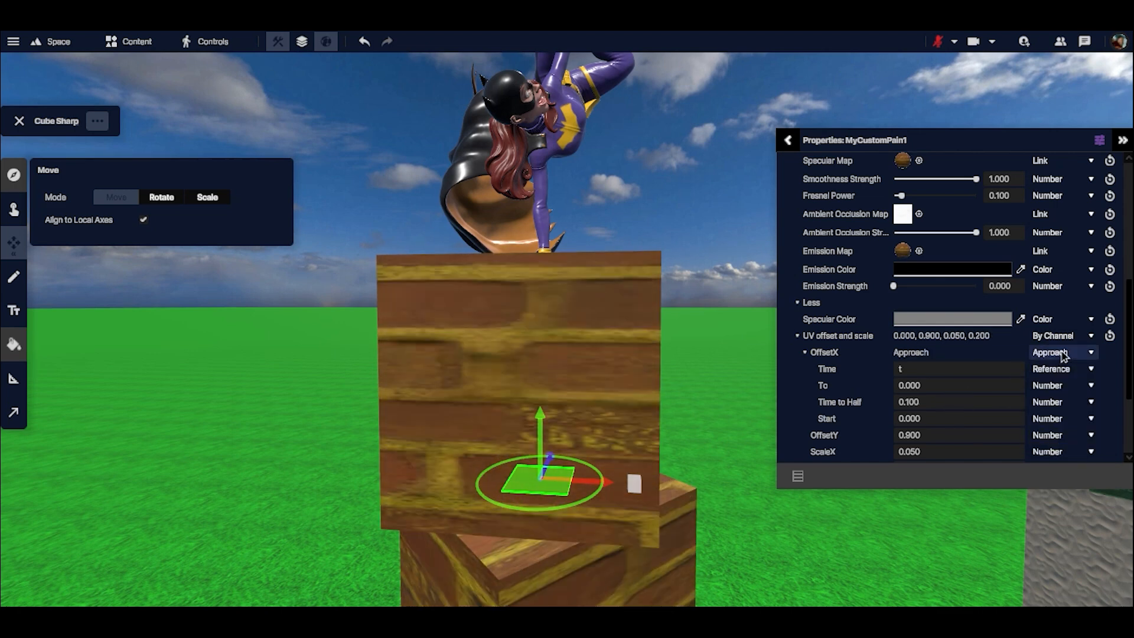
pyautogui.click(922, 386)
pyautogui.write('22')
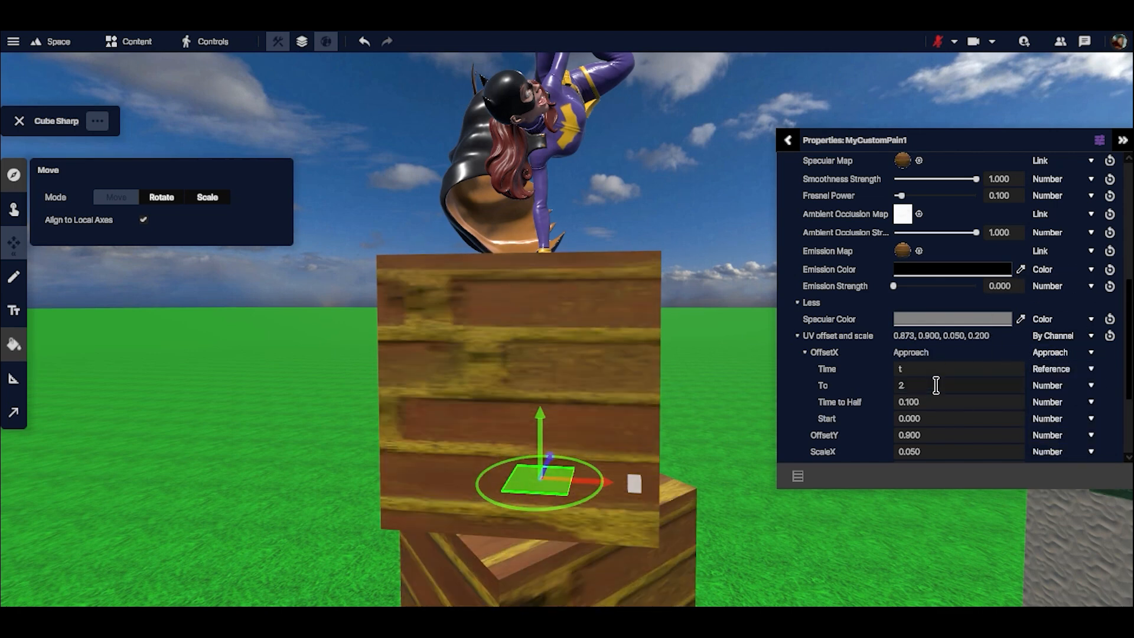
pyautogui.click(925, 404)
pyautogui.write('111')
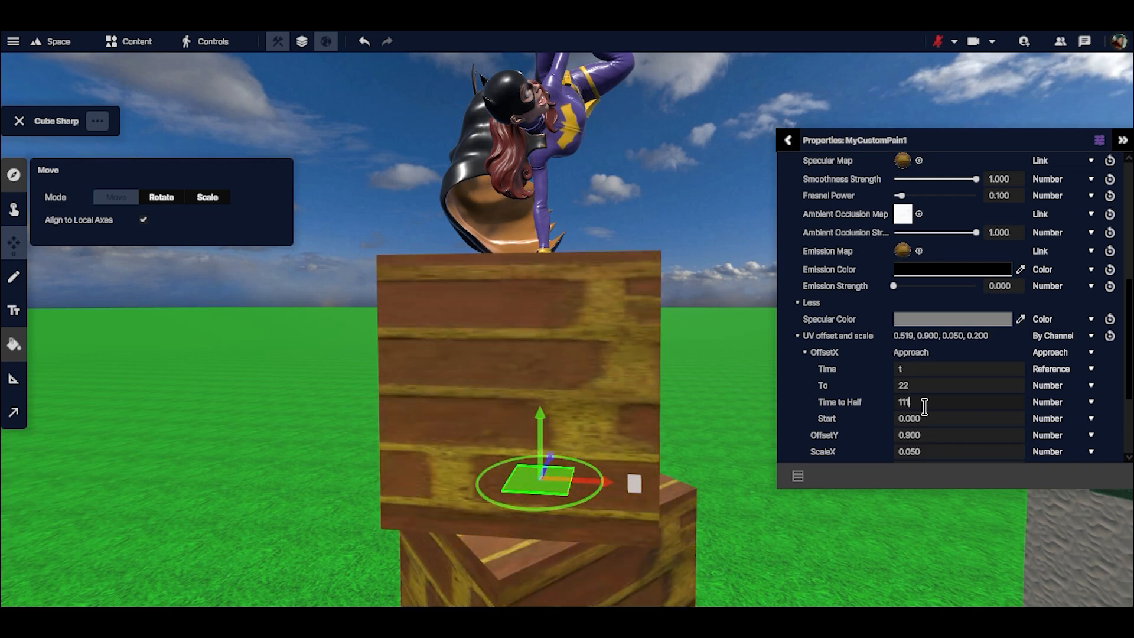
# Return the brick material's UV offset and scale to Vector, and choose Approach as its value type
pyautogui.click(1049, 352)
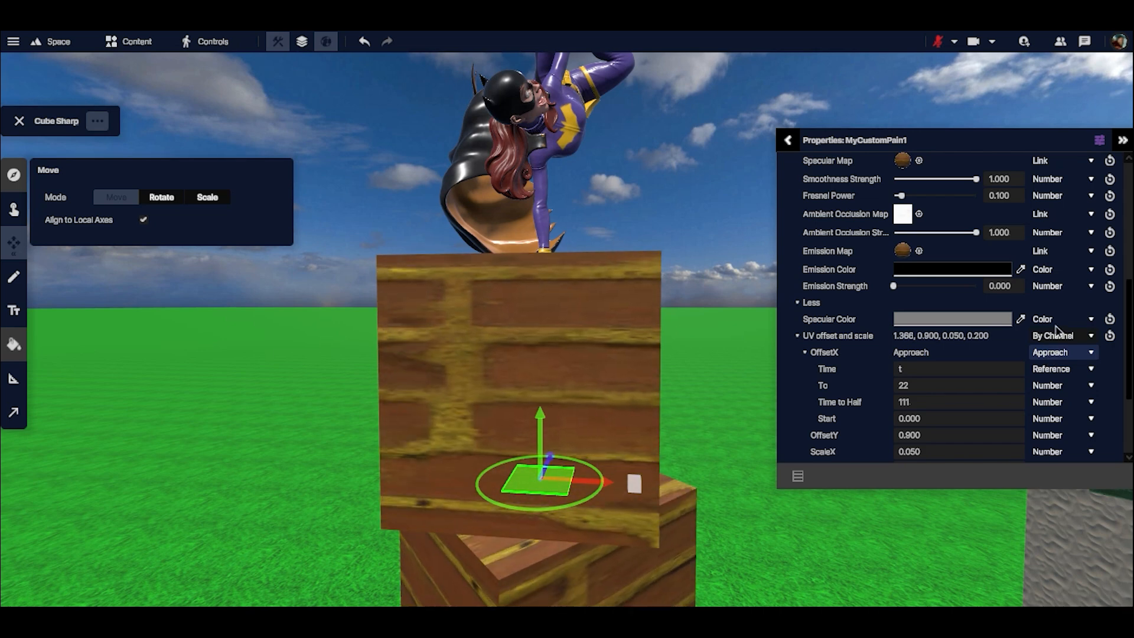
pyautogui.click(1055, 336)
pyautogui.click(1055, 352)
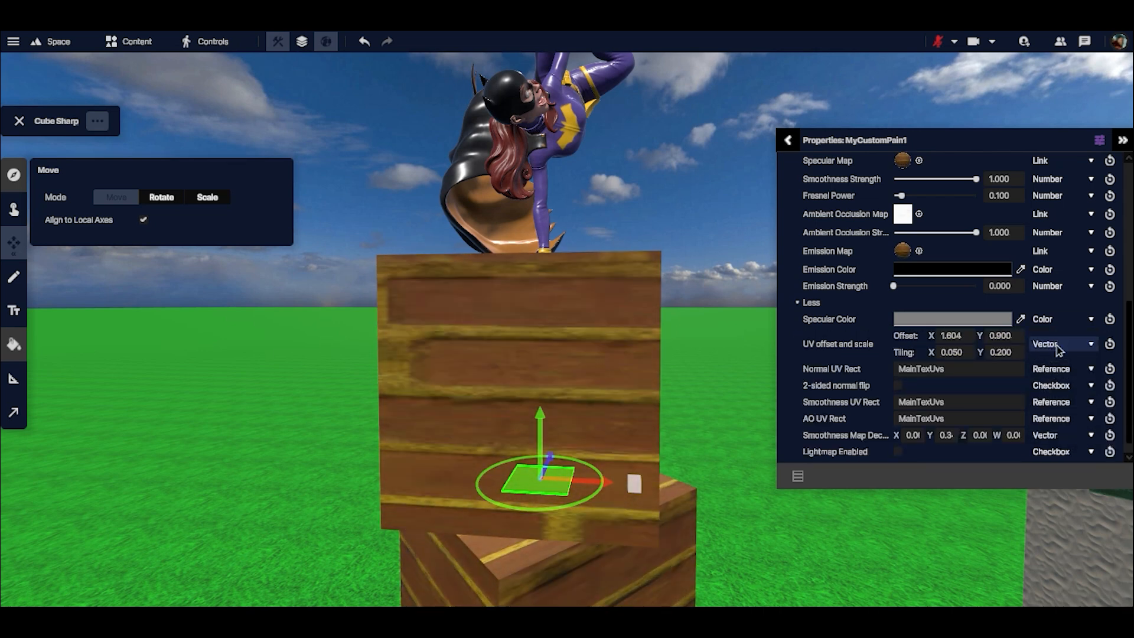
pyautogui.click(1057, 344)
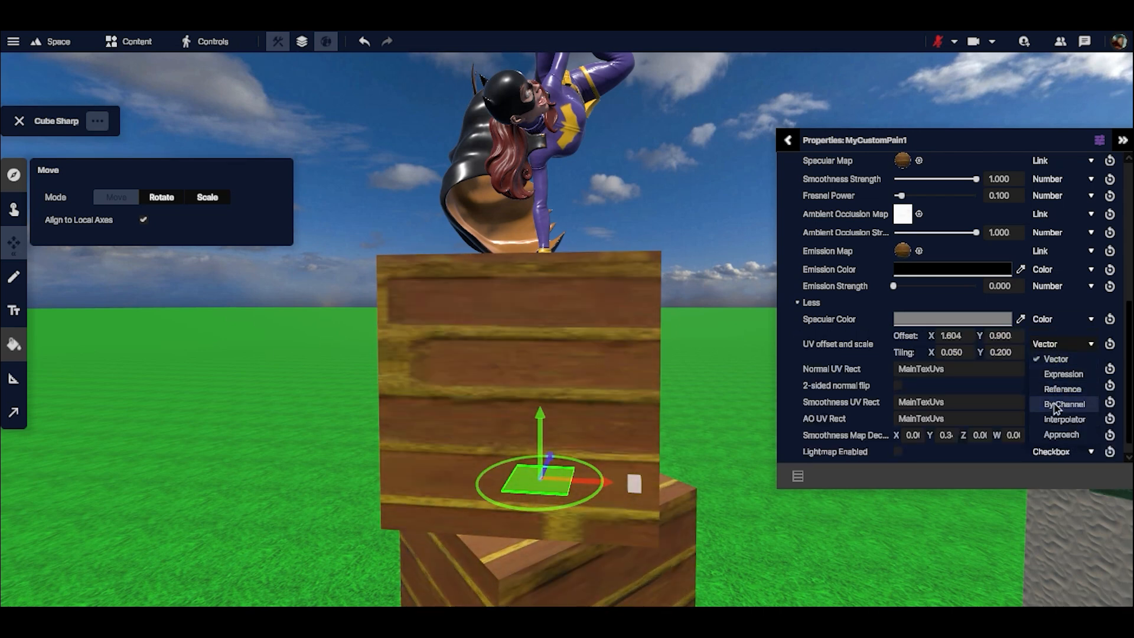
pyautogui.click(1057, 436)
# Switch the brick material's Color to By Channel, setting its Green channel to Pulse and its Red channel to Approach
pyautogui.scroll(3, 959, 350)
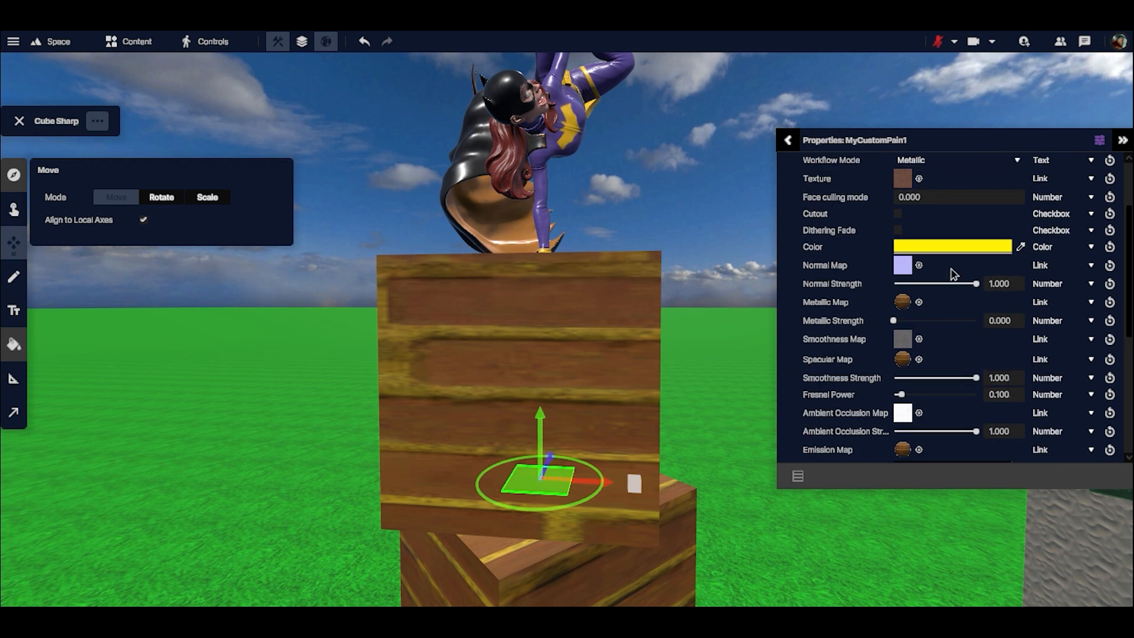
pyautogui.click(1072, 247)
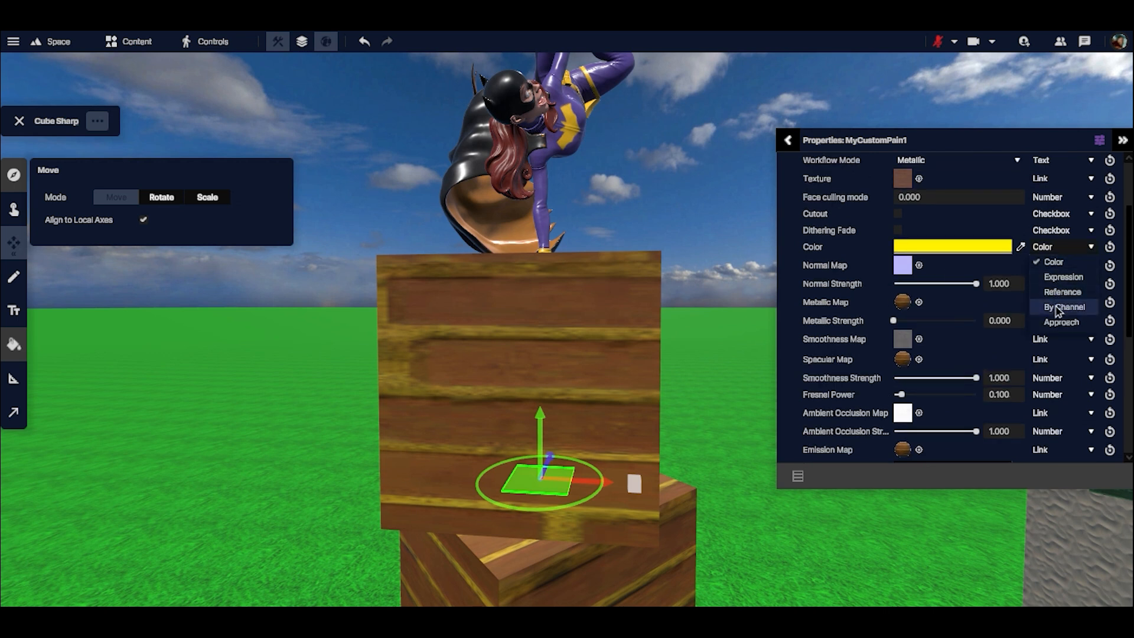
pyautogui.click(1057, 306)
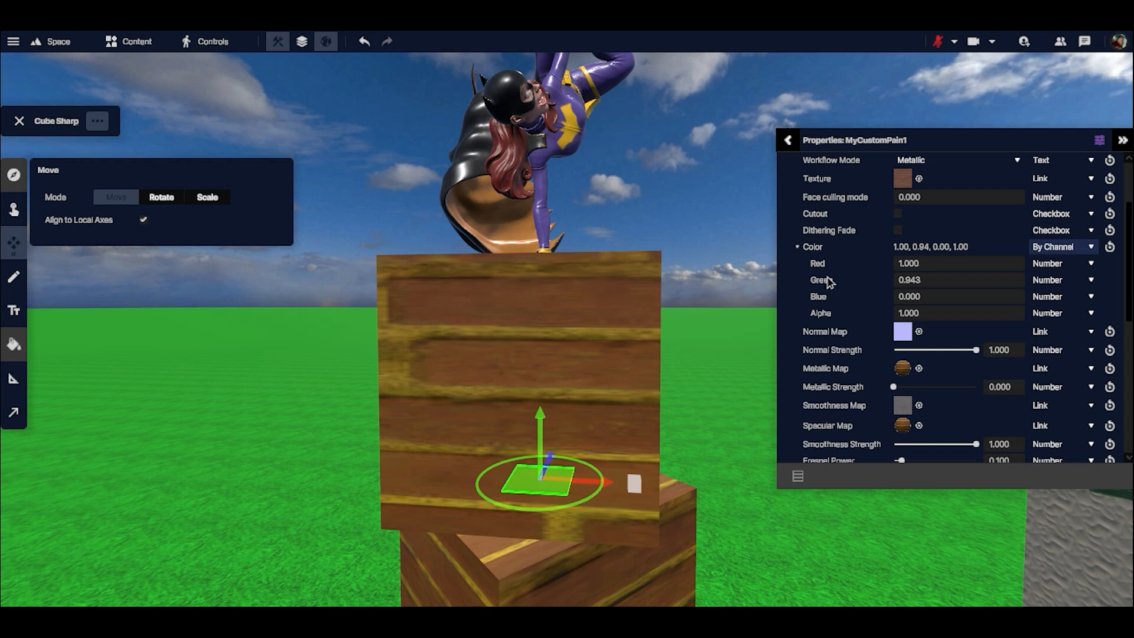
pyautogui.click(1057, 282)
pyautogui.click(1060, 341)
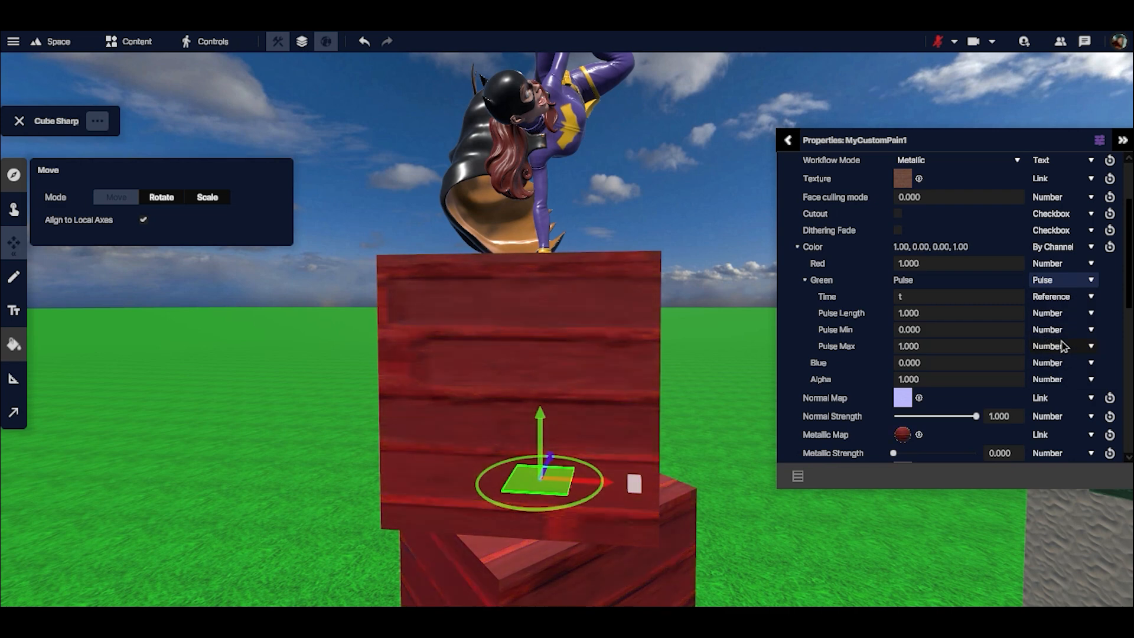
pyautogui.click(1057, 263)
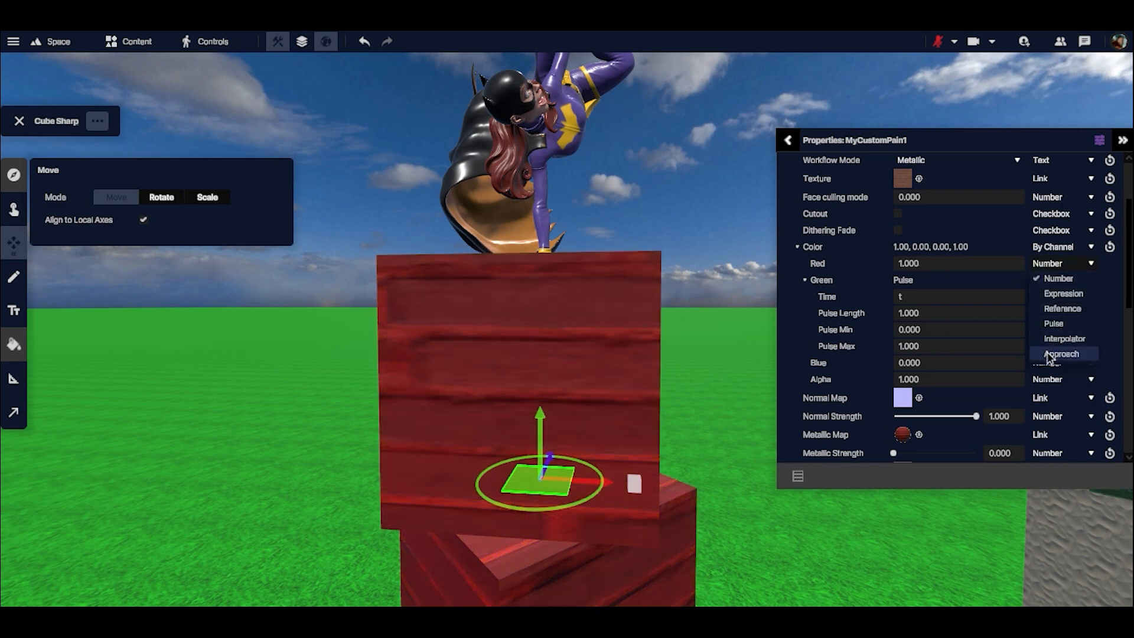
pyautogui.click(1049, 354)
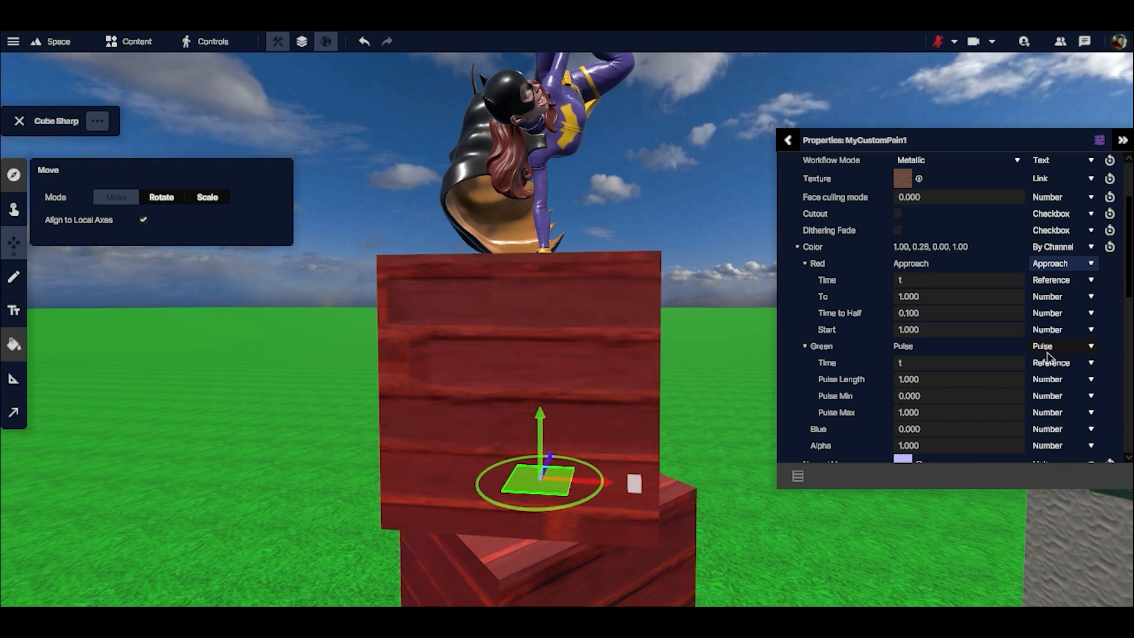